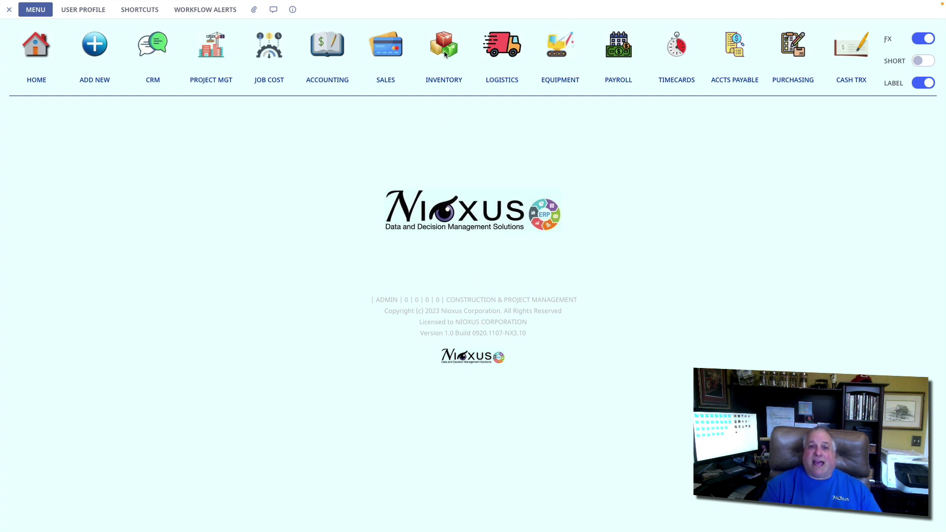
- Look at the available sales, vendor billing and purchase order options, cancelling each selection without creating a record
left_click(391, 52)
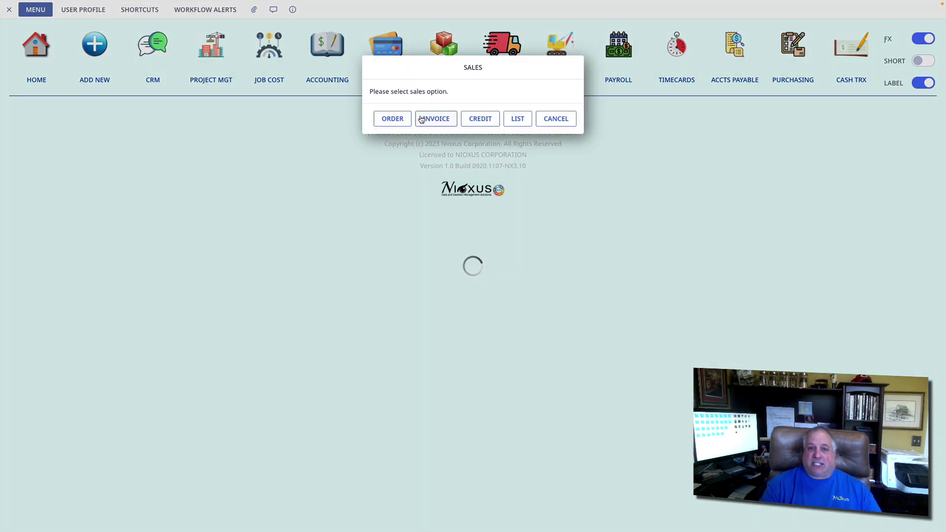
left_click(552, 120)
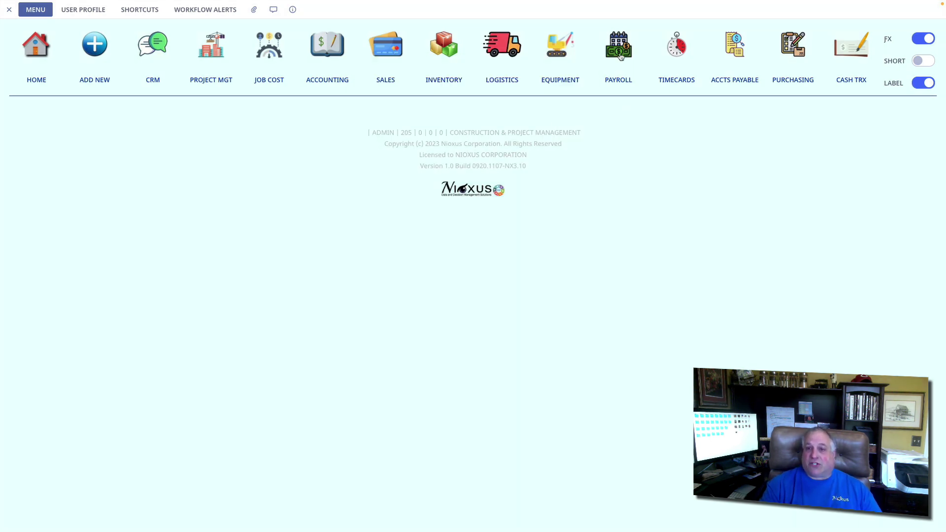
left_click(736, 48)
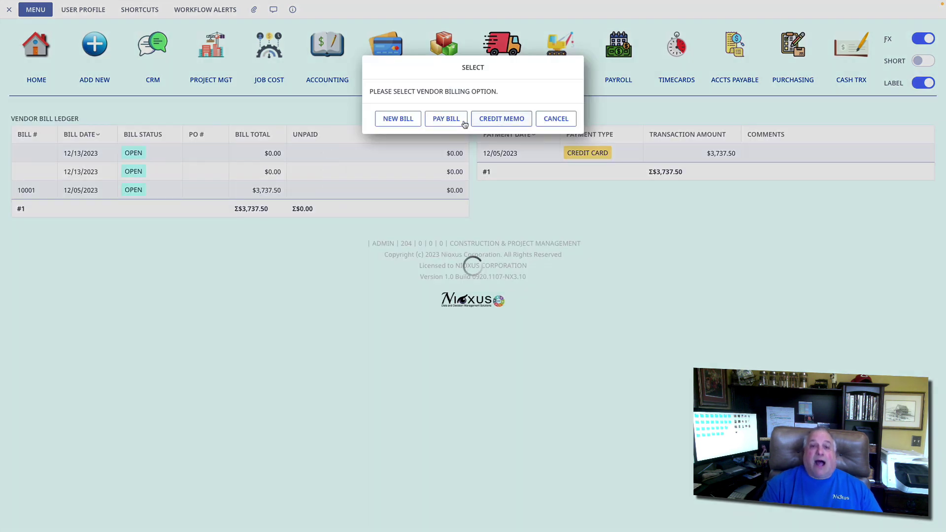
left_click(554, 120)
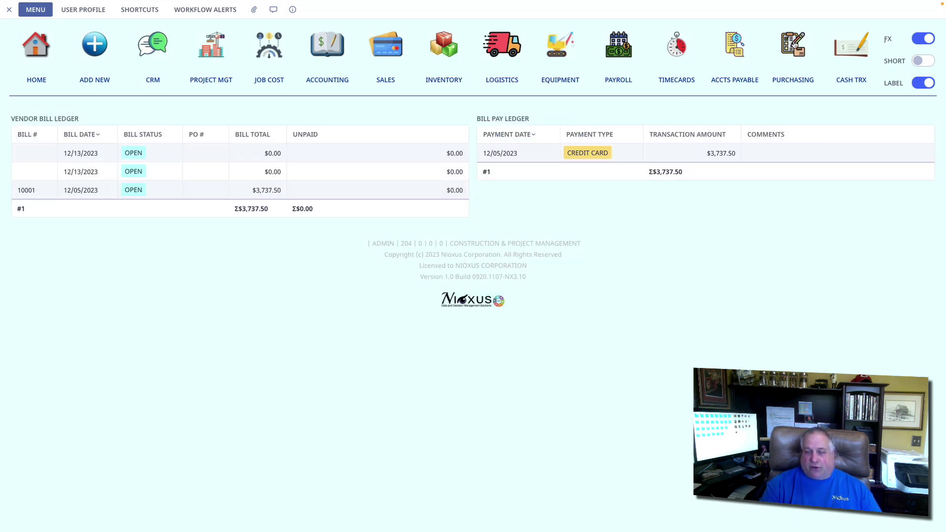
left_click(795, 44)
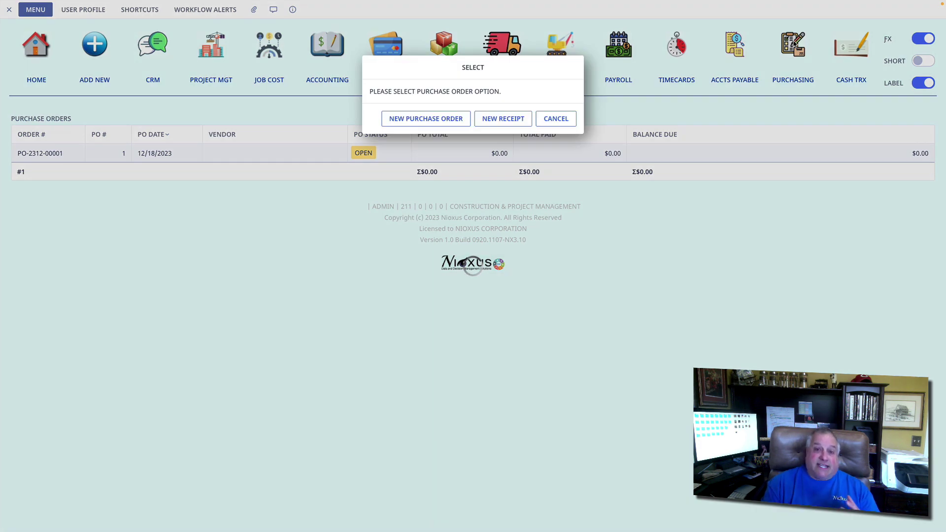
left_click(549, 122)
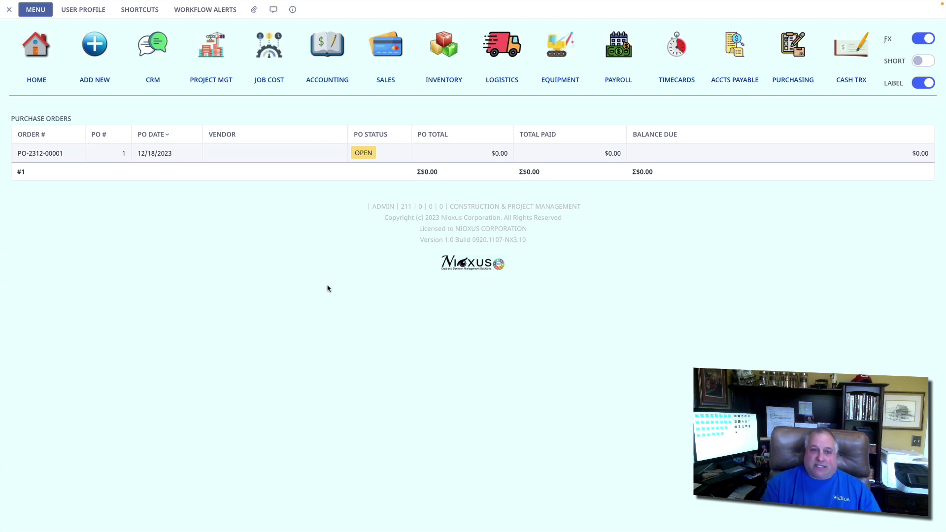
- List all transactions in the general journal and open adjusting journal entry JE-23/12-00001
left_click(328, 46)
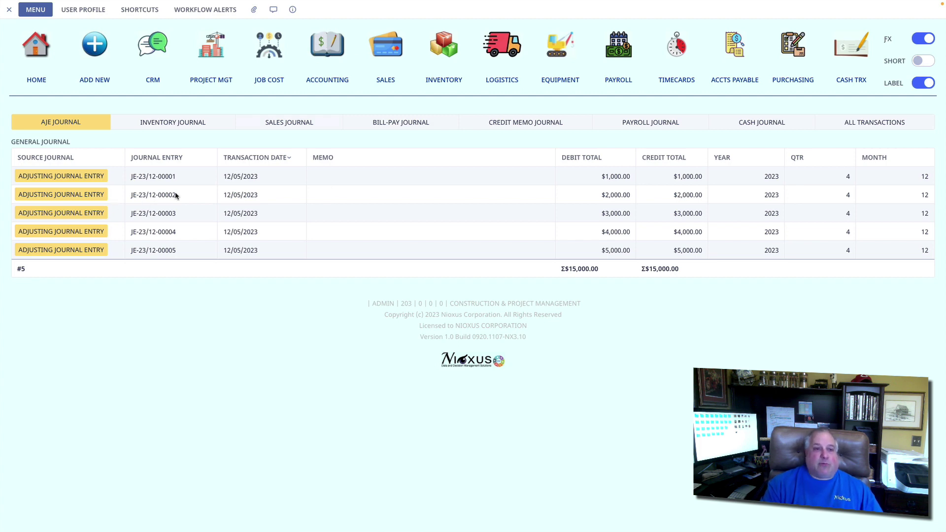
left_click(892, 127)
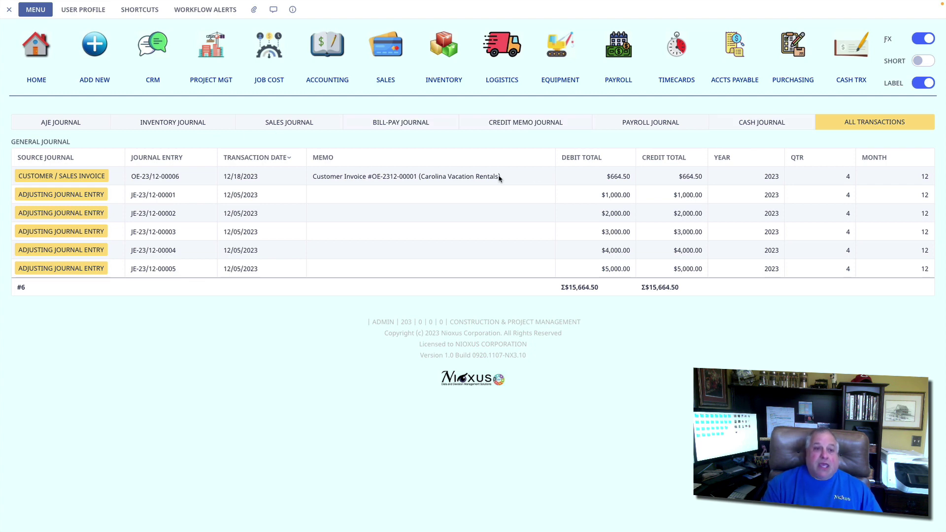
left_click(184, 196)
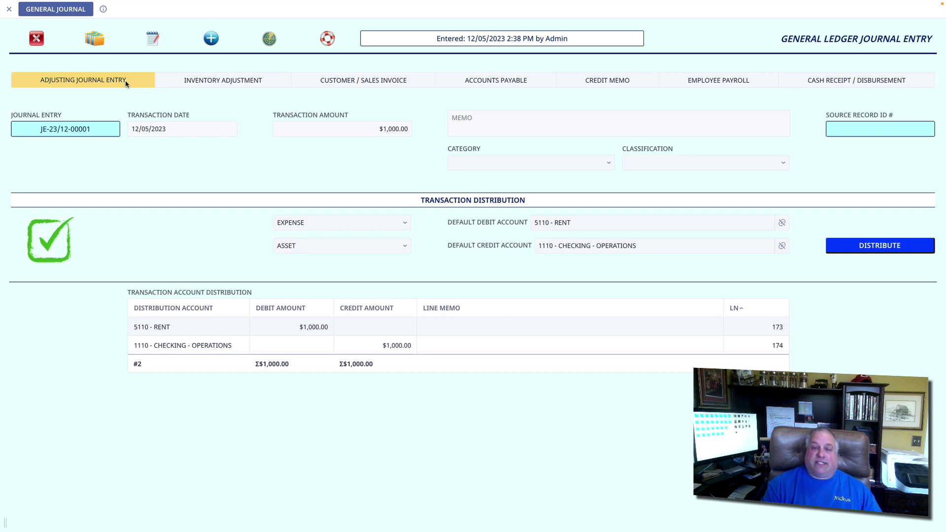
- Try the inventory adjustment, sales invoice, accounts payable and credit memo types on the entry, restore adjusting journal entry and close it
left_click(193, 81)
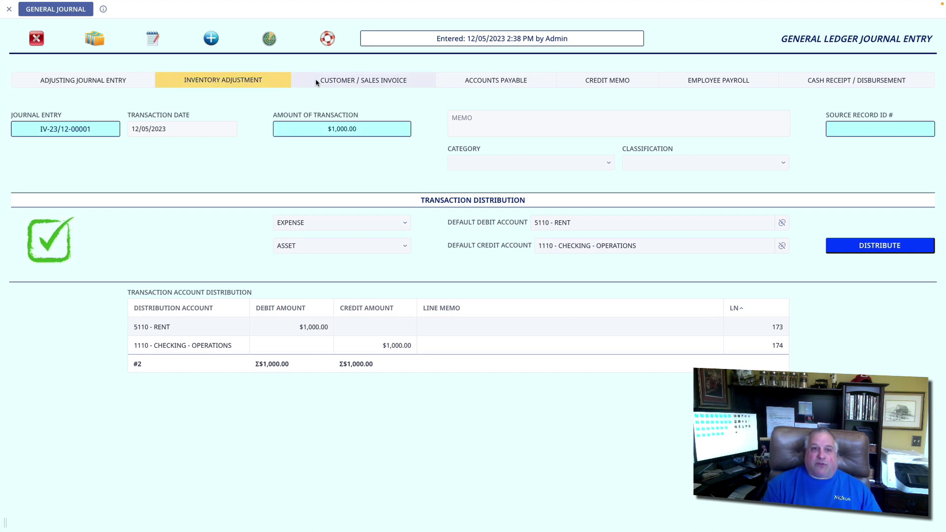
left_click(318, 79)
left_click(476, 79)
left_click(574, 79)
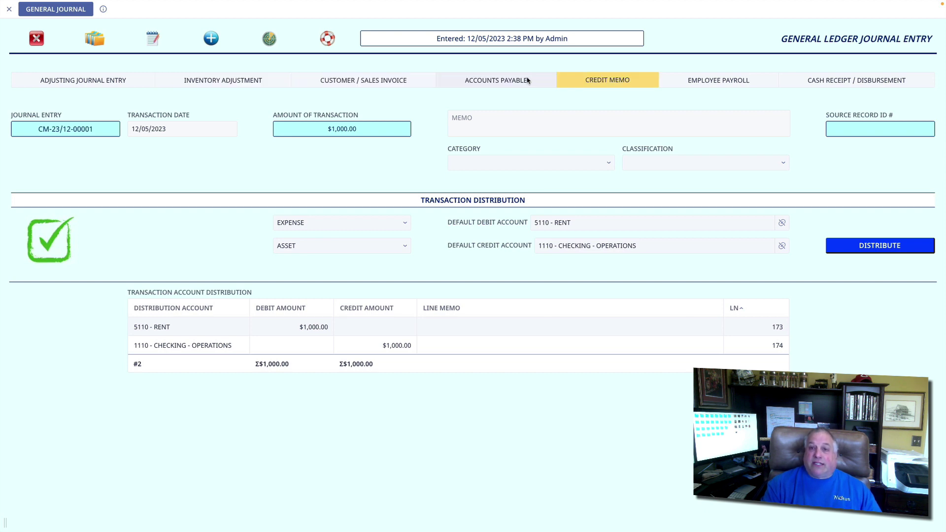
left_click(493, 79)
left_click(338, 79)
left_click(274, 79)
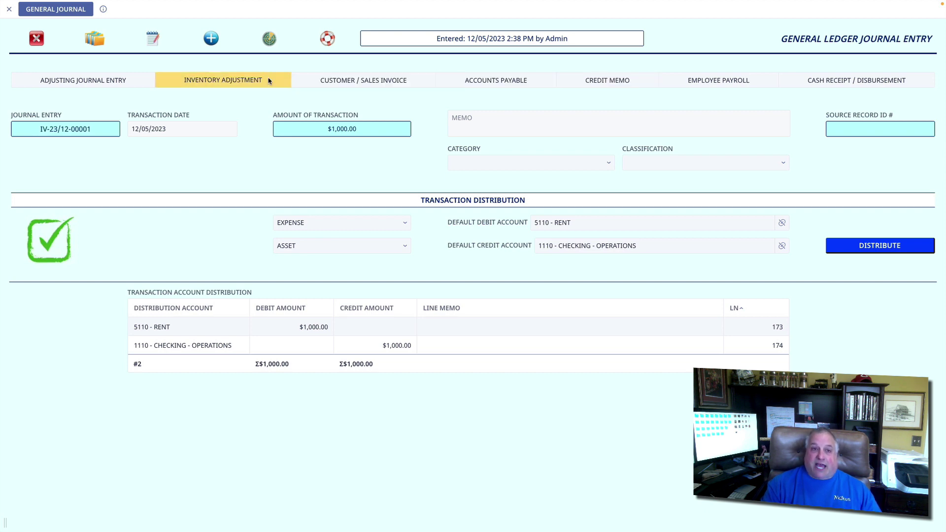
left_click(114, 81)
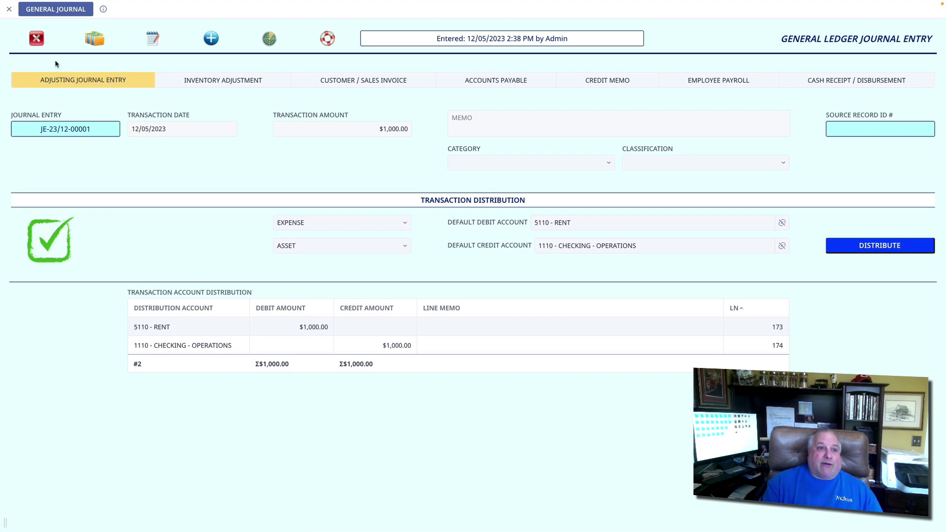
left_click(38, 41)
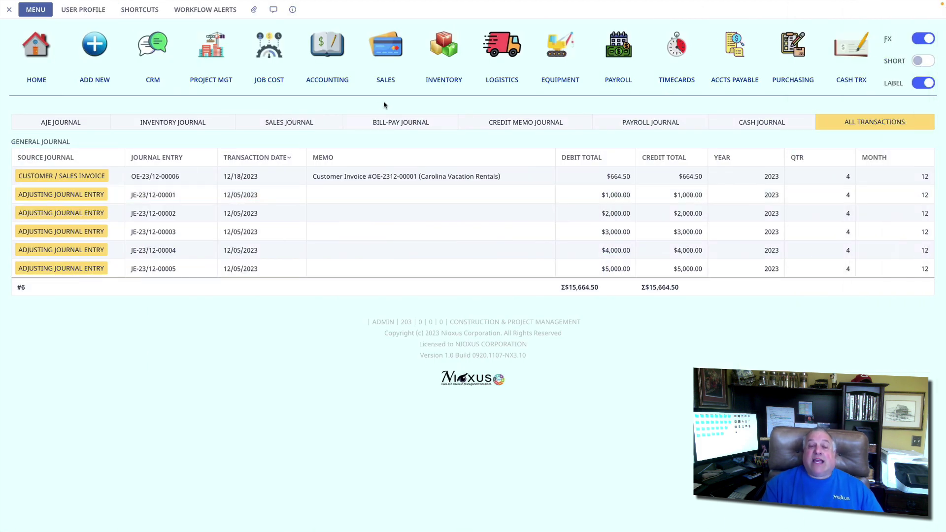
- Create a new sales invoice for Inland Corporation and post it to the general journal with the option to view the entry
left_click(390, 56)
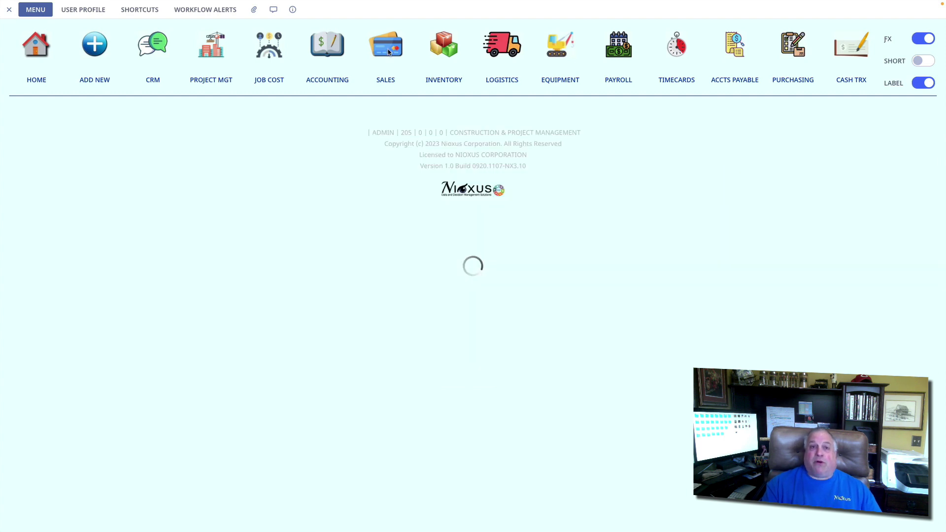
left_click(428, 120)
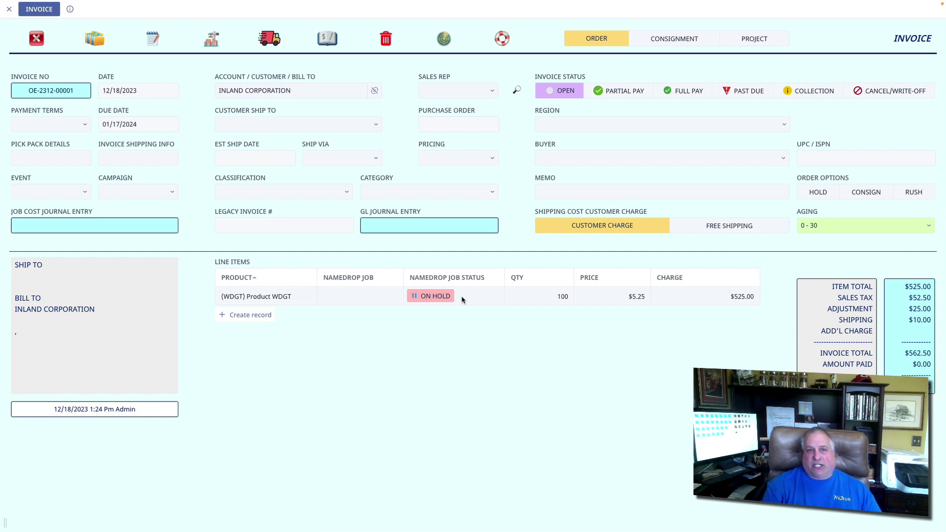
left_click(327, 40)
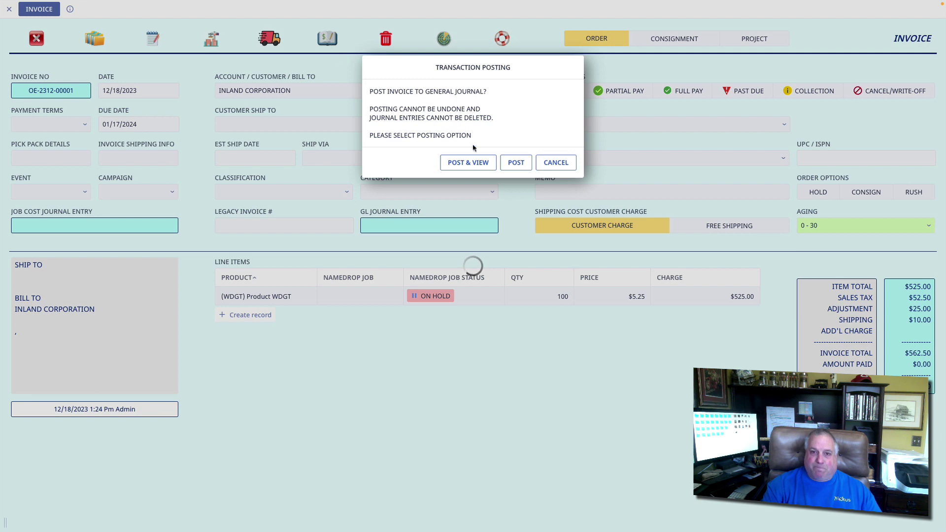
left_click(468, 162)
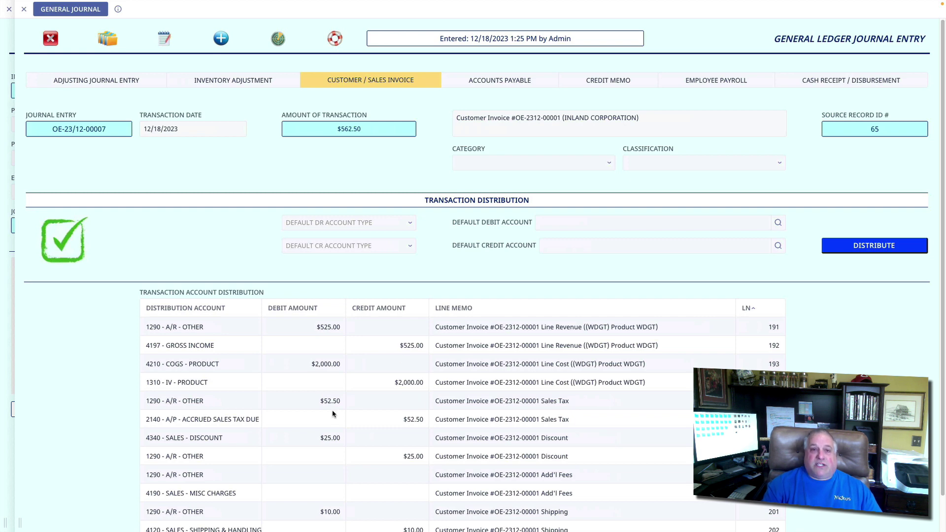
- Review the posted entry's transaction amount, journal entry number and account distribution lines, and return to the invoice
double_click(343, 130)
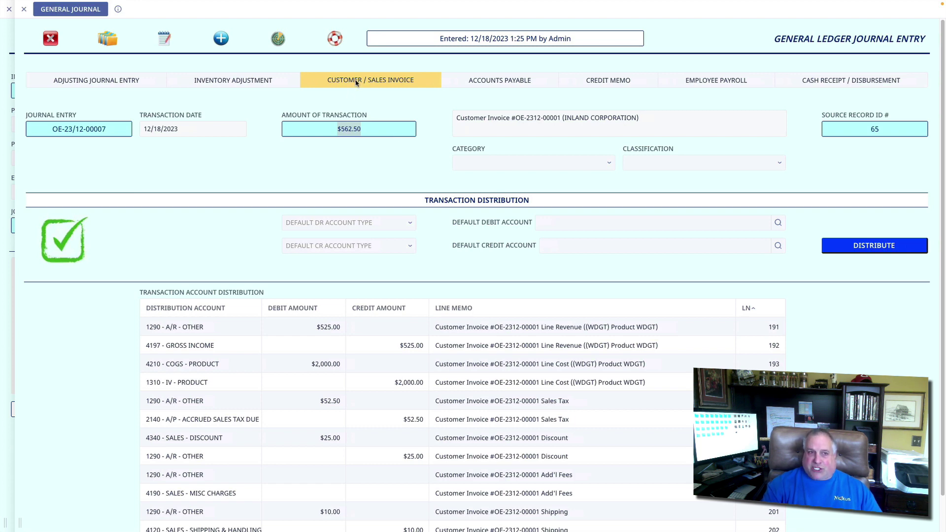
left_click(53, 132)
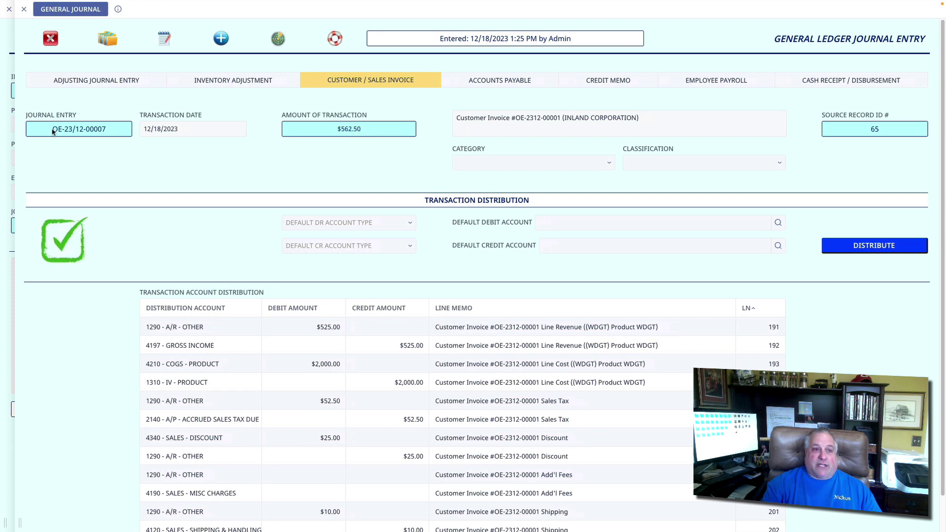
left_click_drag(53, 131, 114, 132)
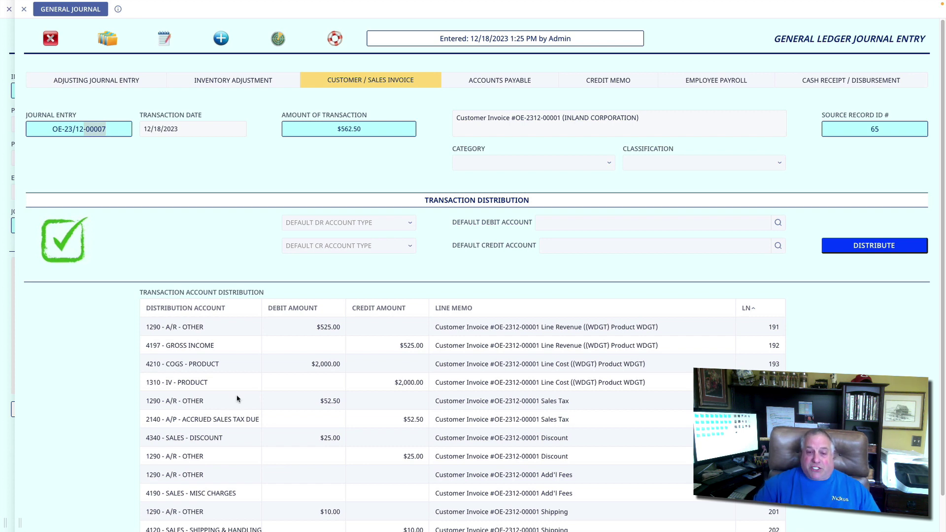
scroll(477, 276, "down", 1)
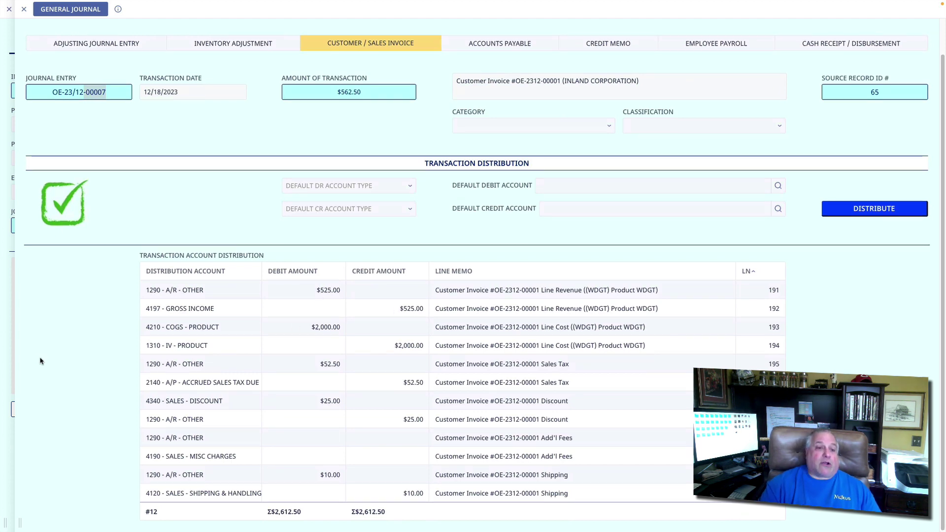
scroll(41, 362, "up", 1)
left_click(48, 41)
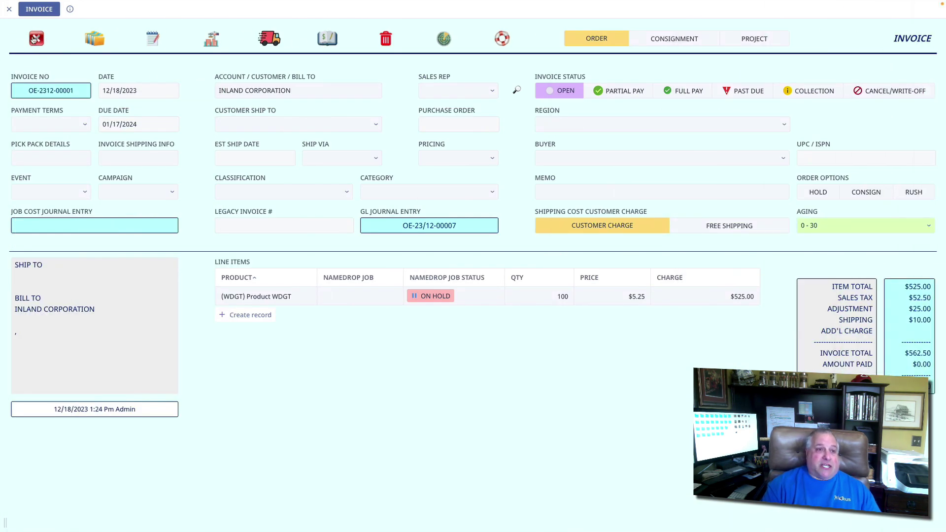
- Close the invoice and create a new adjusting journal entry for $50.00 with the memo "Credit Memo"
left_click(35, 41)
left_click(91, 49)
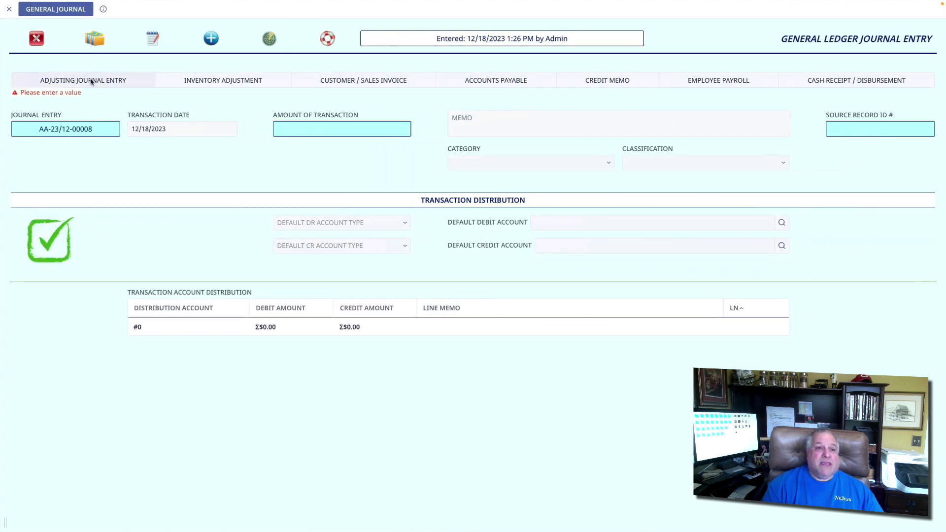
left_click(93, 83)
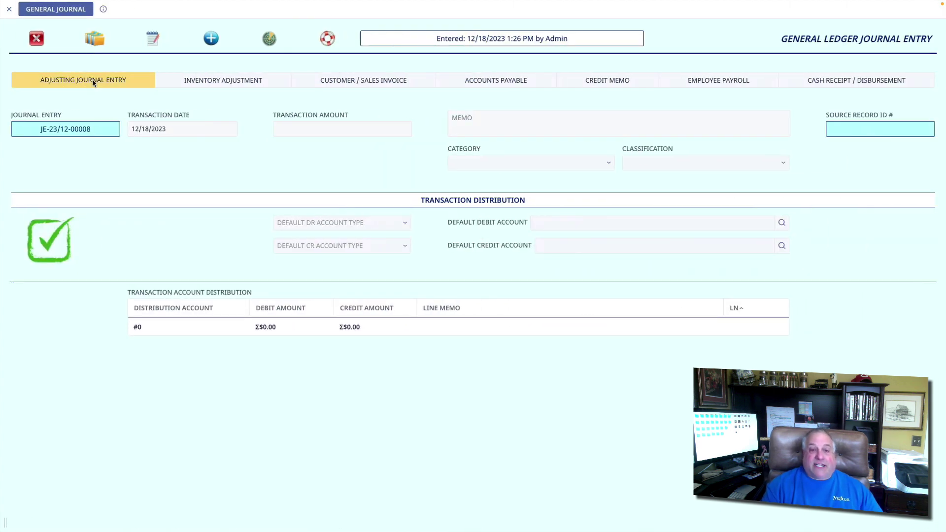
left_click(315, 126)
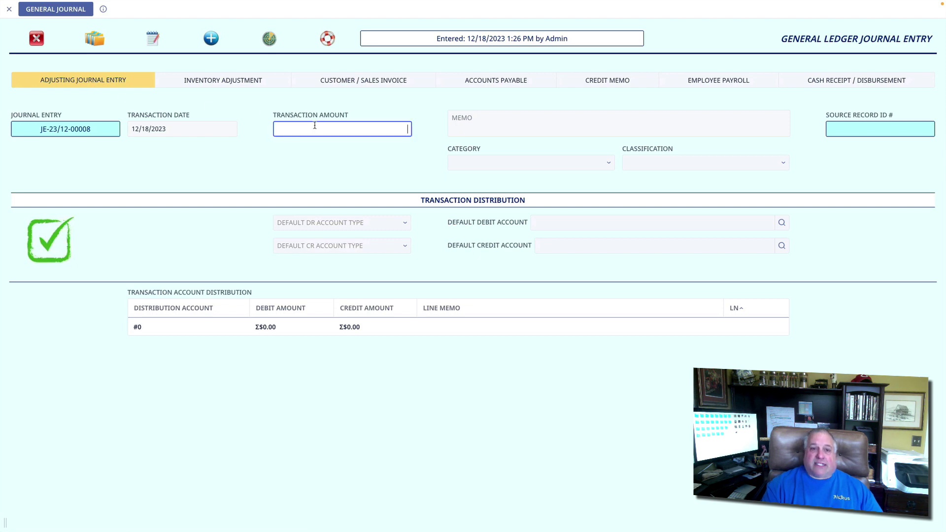
type("50")
key("Tab")
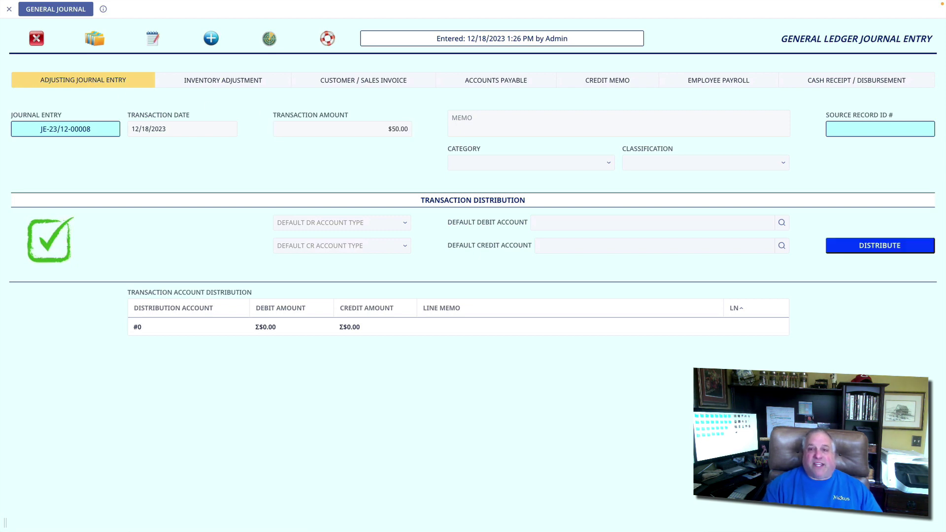
left_click(472, 123)
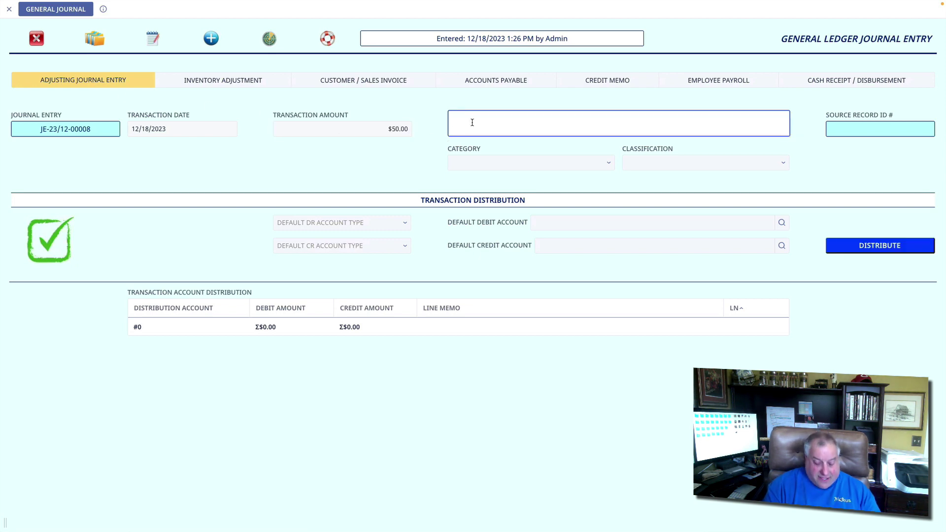
type("Credit Memo")
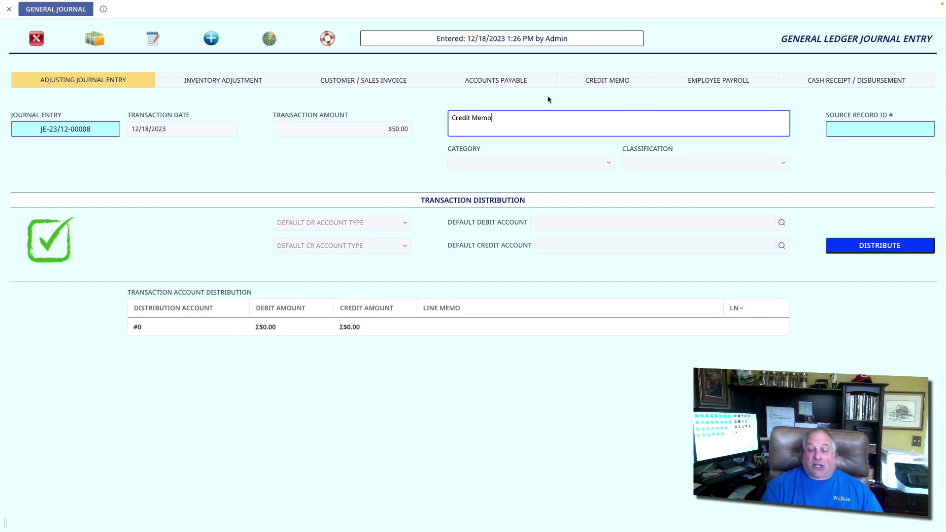
- Set the entry's type to credit memo, comparing its number prefix with the adjusting journal entry and customer / sales invoice types
left_click(607, 83)
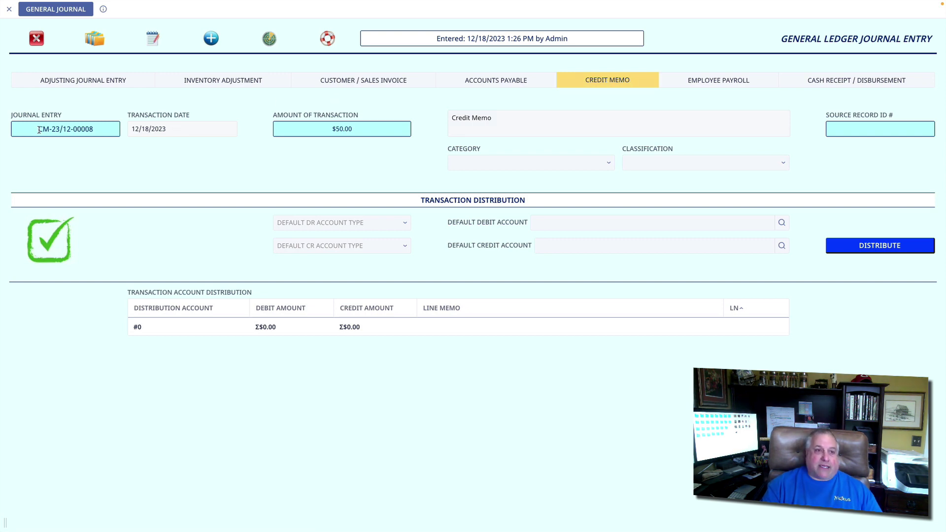
left_click_drag(39, 131, 48, 129)
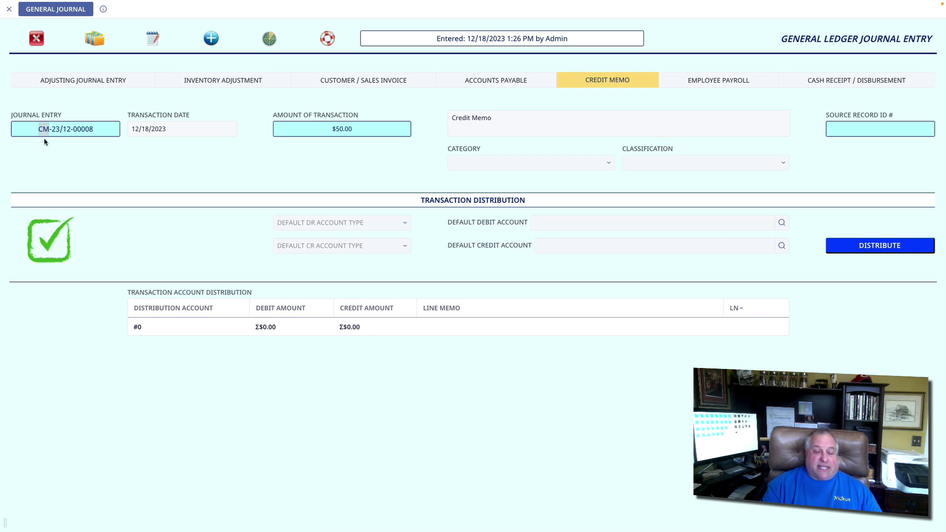
left_click(115, 82)
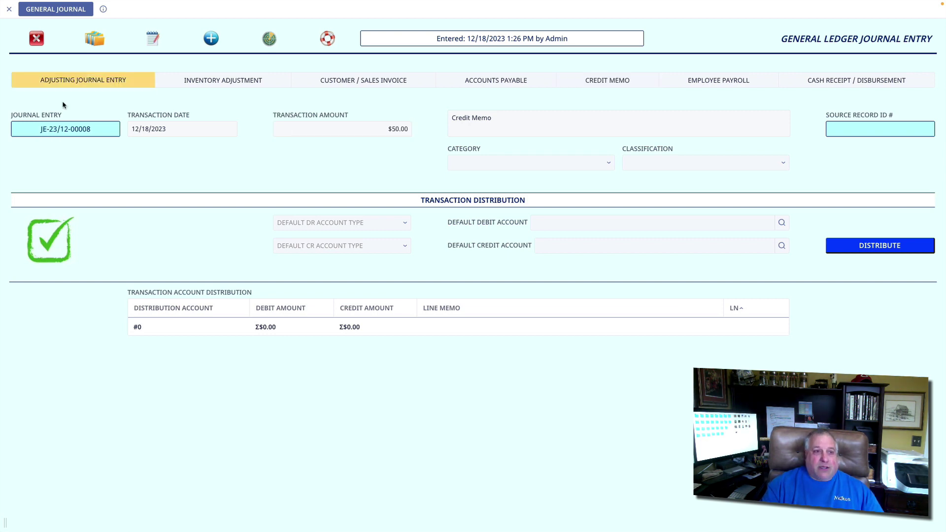
left_click(306, 79)
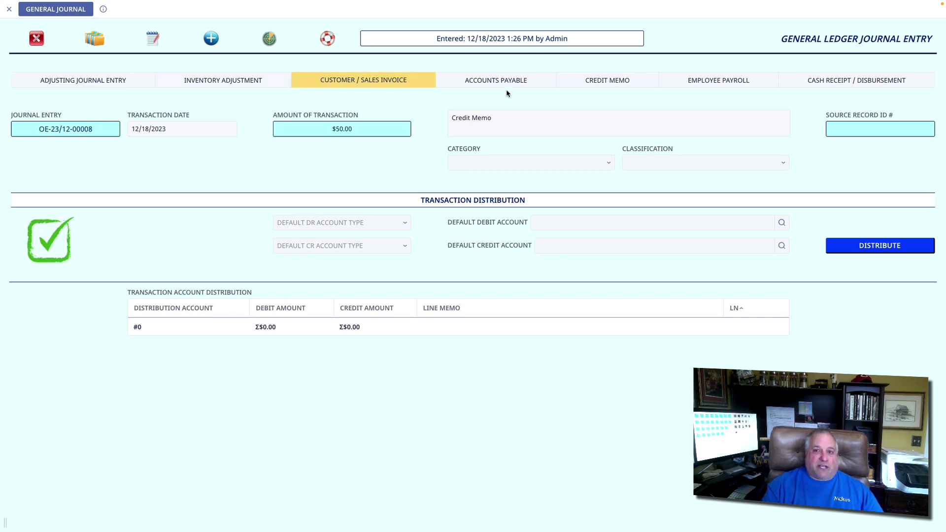
left_click(615, 84)
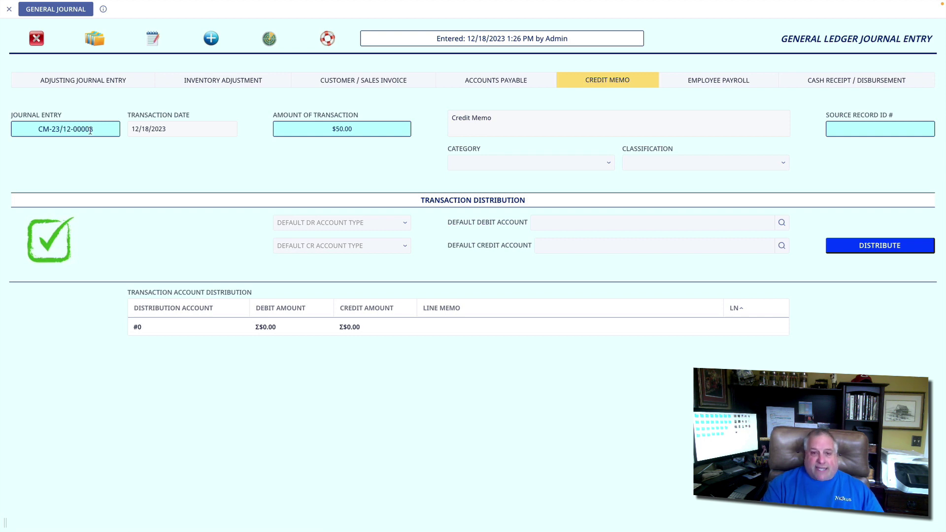
key("Tab")
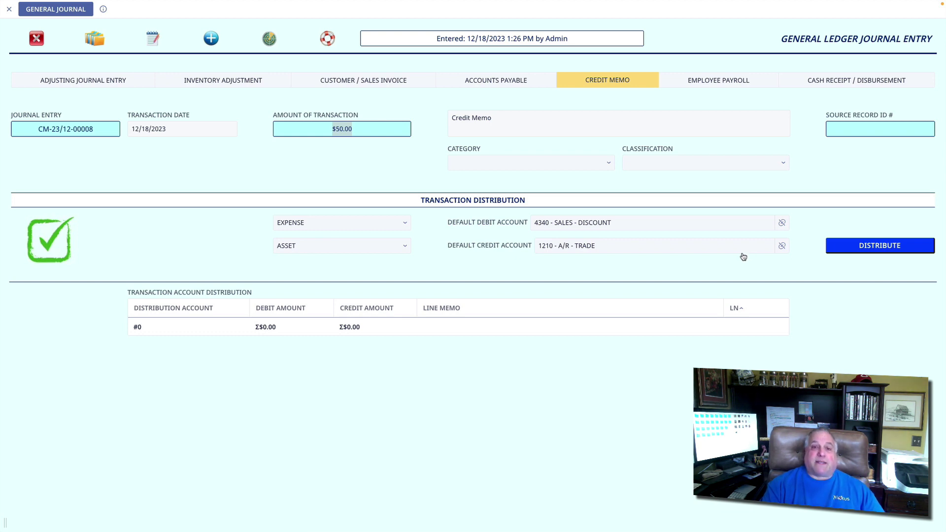
- Add a distribution line to the credit memo entry for account 4340 - Sales - Discount as a $50.00 debit
left_click(212, 40)
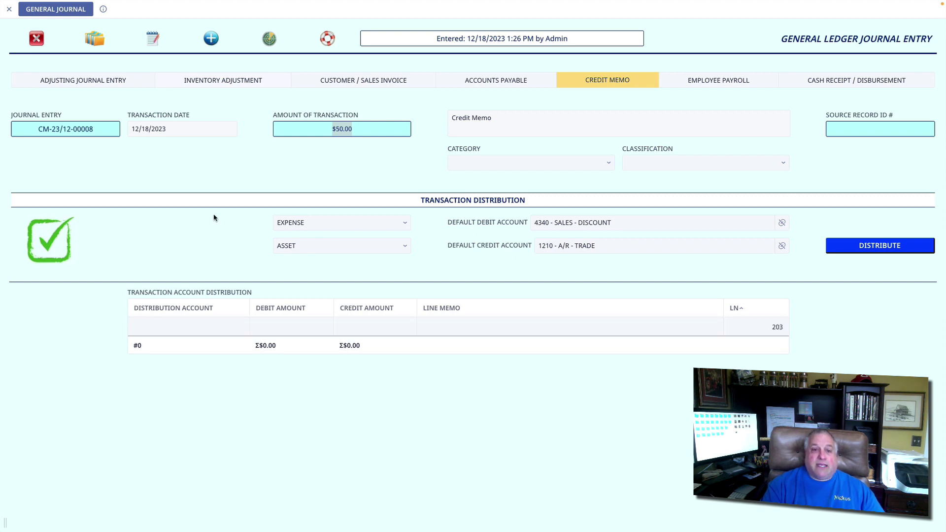
double_click(209, 327)
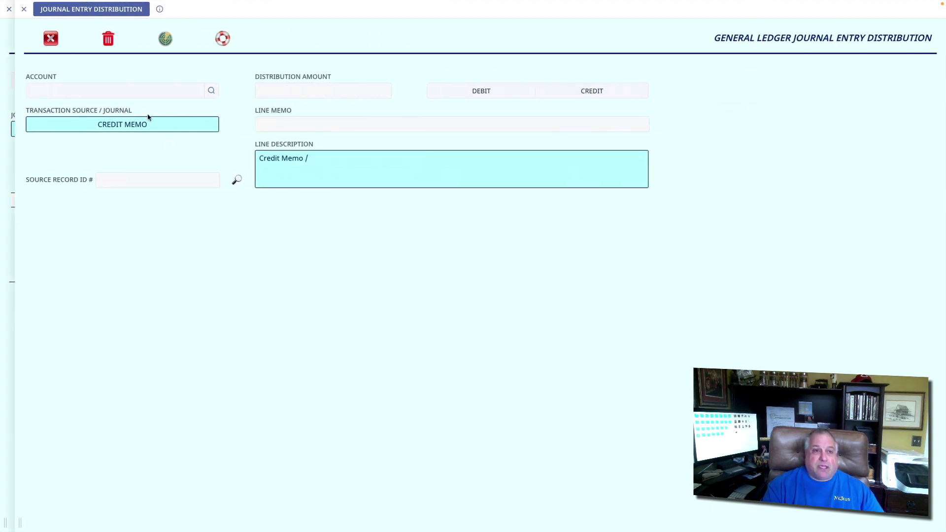
left_click(128, 92)
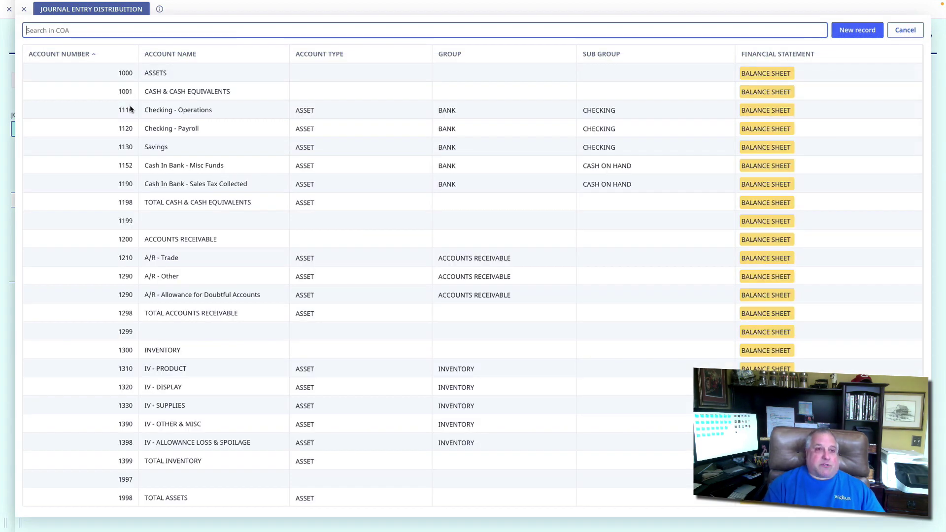
scroll(131, 109, "down", 20)
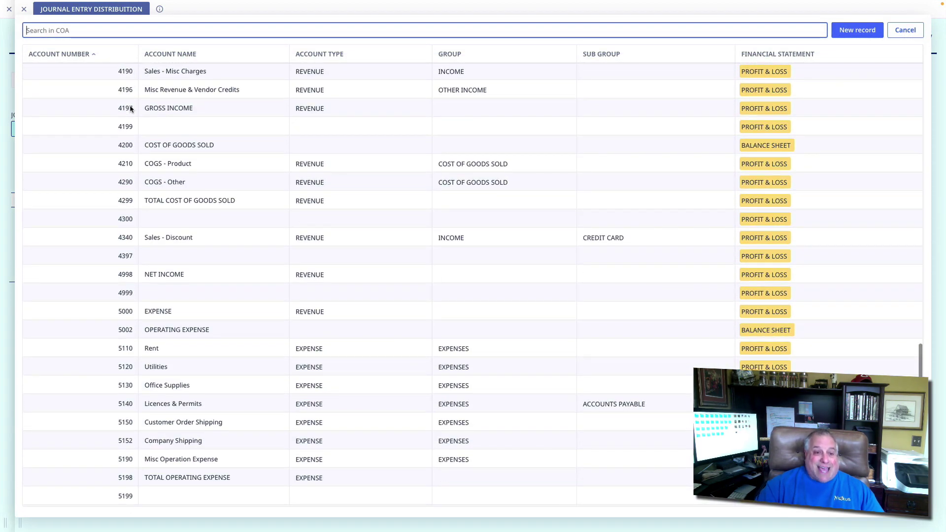
left_click(162, 241)
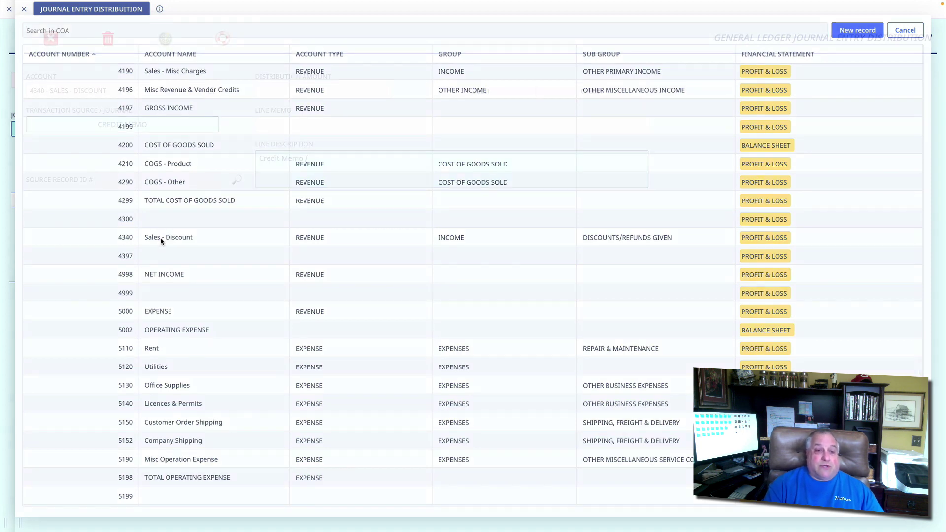
left_click(341, 90)
type("50")
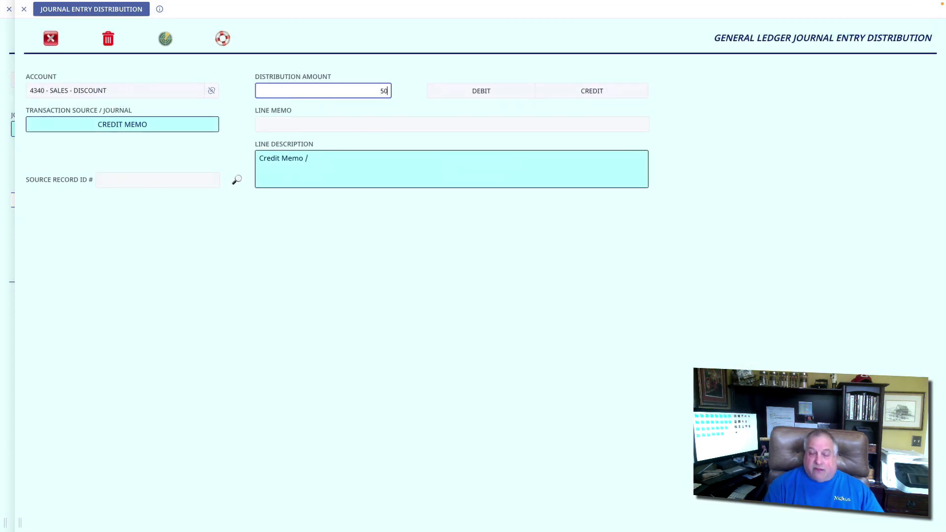
key("Tab")
left_click(485, 94)
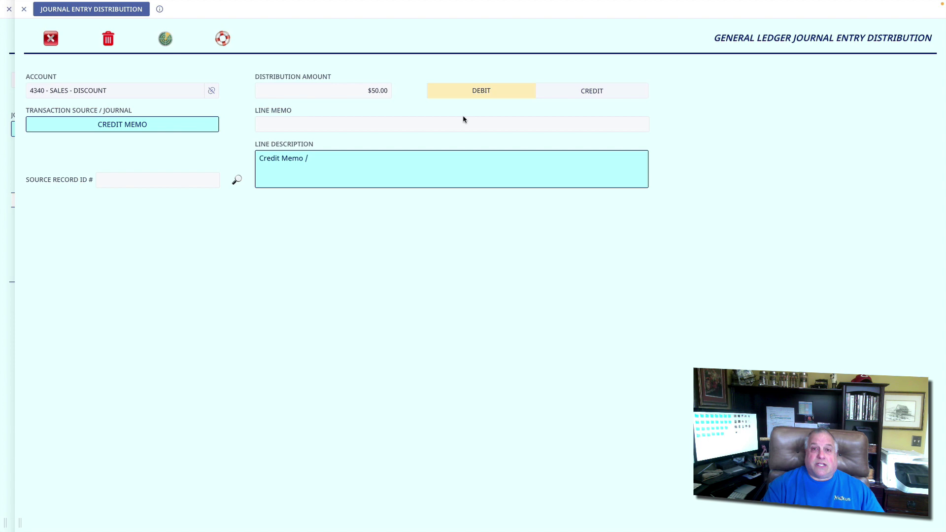
- Enter the line memo "Credit Memo for Customer Sale" for the debit line and return to the journal entry
left_click(363, 129)
type("Credit ")
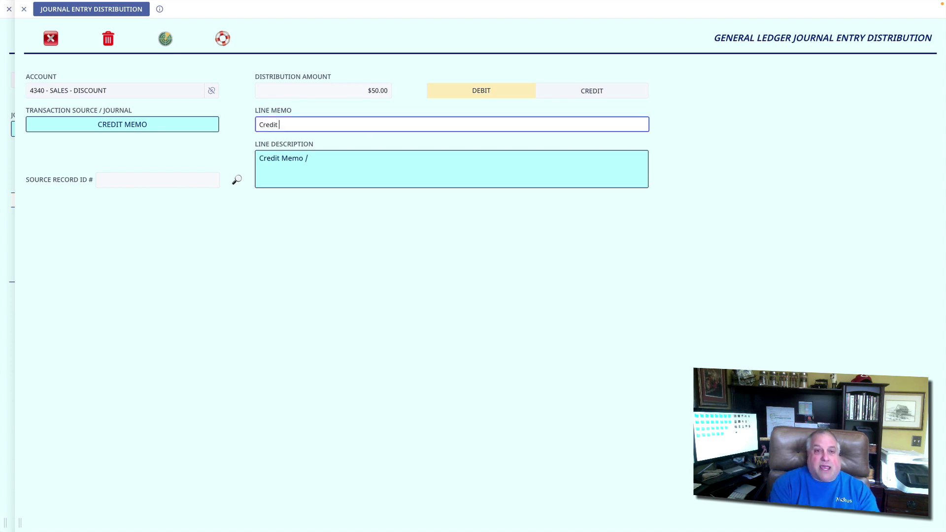
type("Memo f")
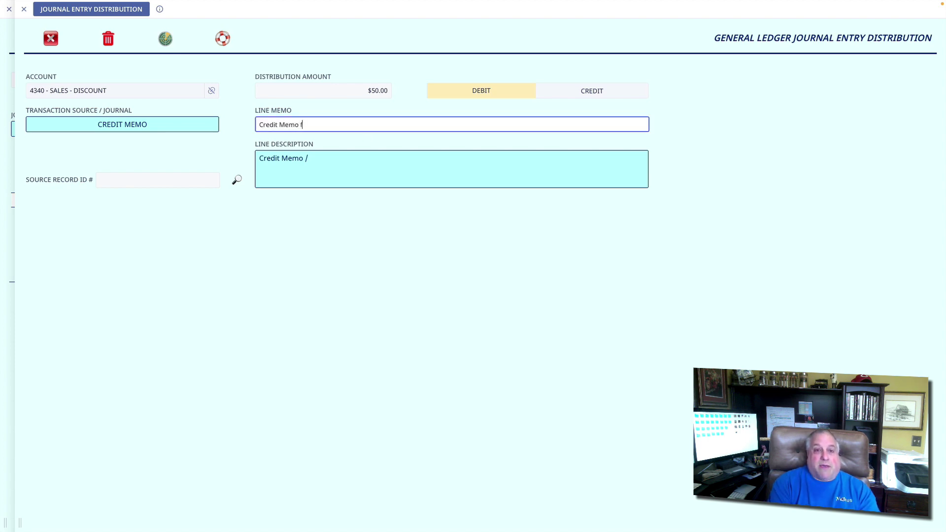
type("or Customer Sale")
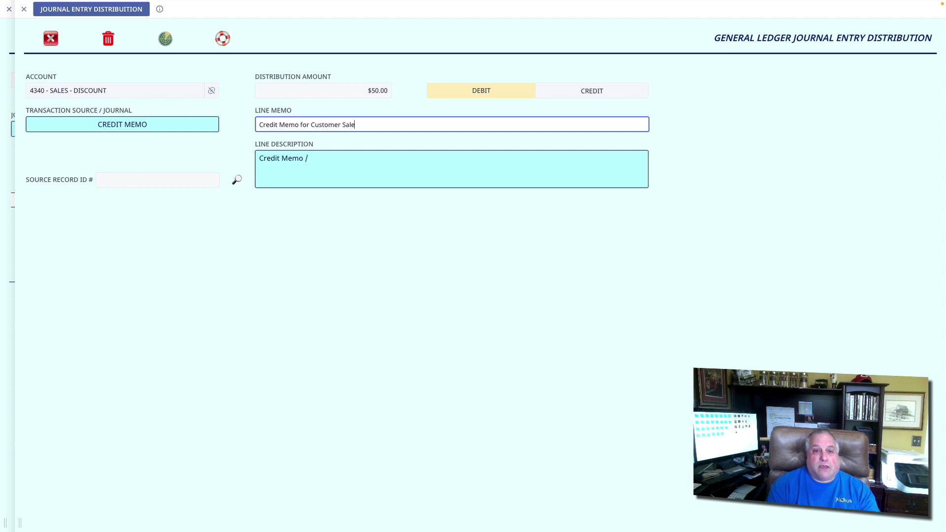
key("ctrl+a")
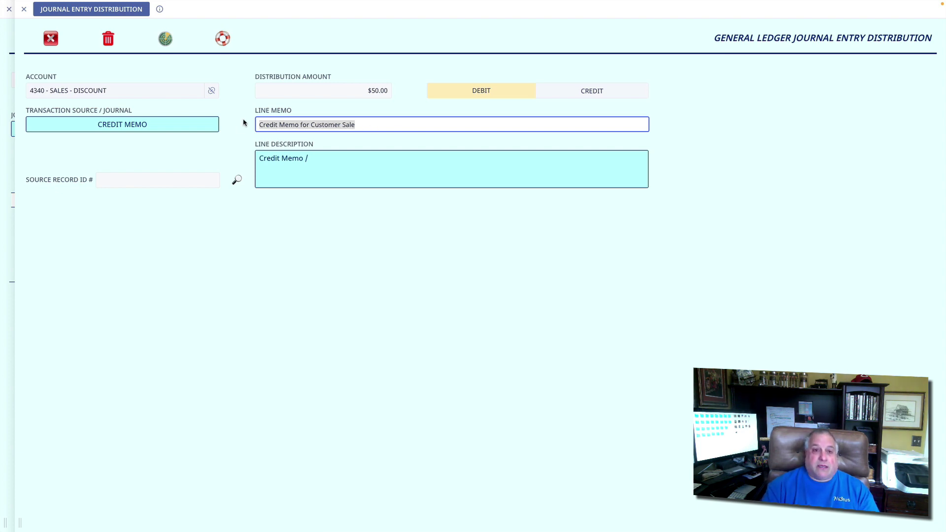
left_click(250, 187)
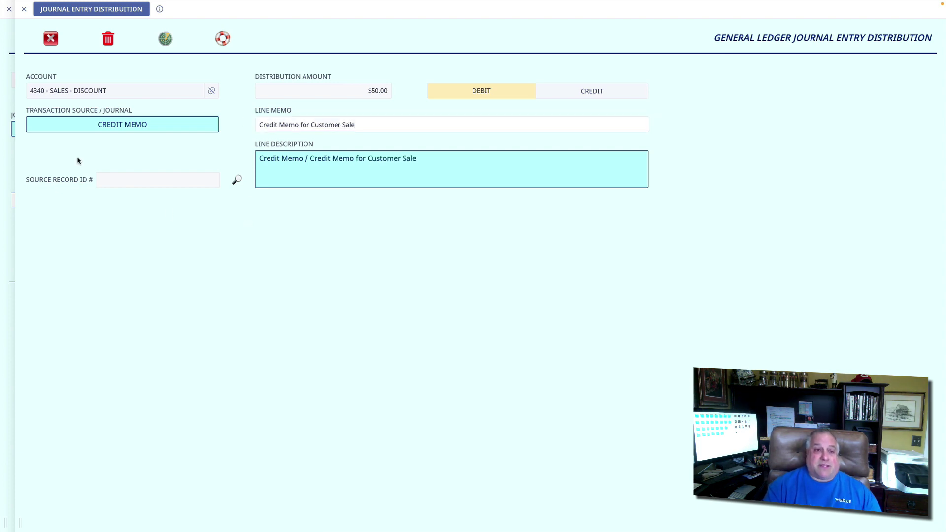
left_click(50, 43)
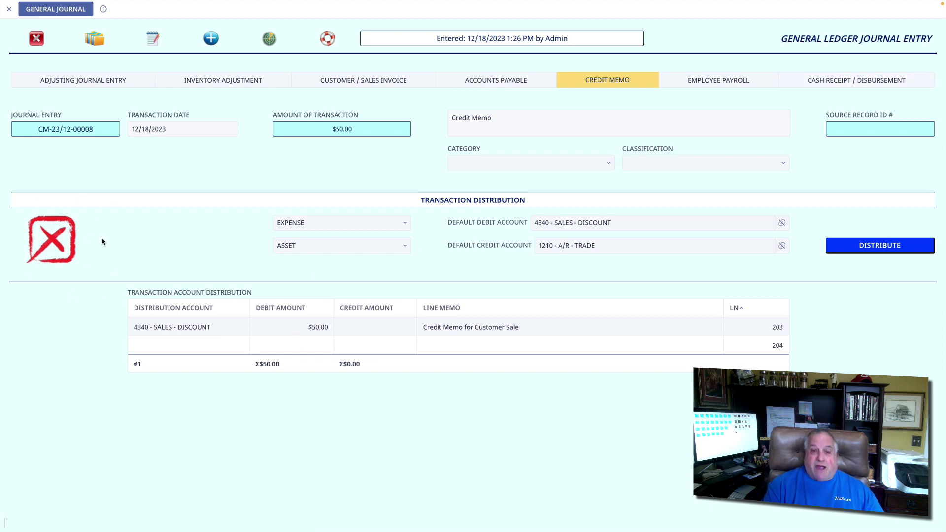
- Fill in the second distribution line with account 1210 - A/R - Trade as a $50.00 credit
double_click(144, 348)
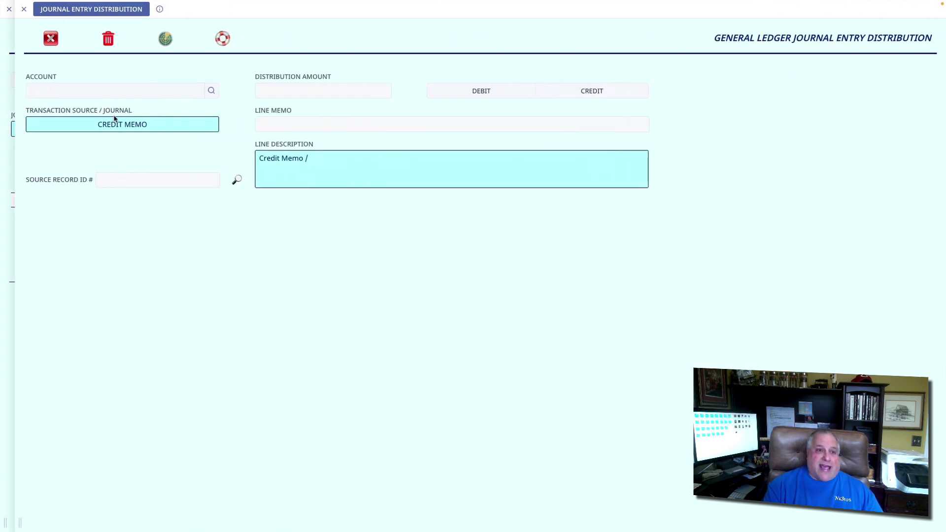
left_click(100, 95)
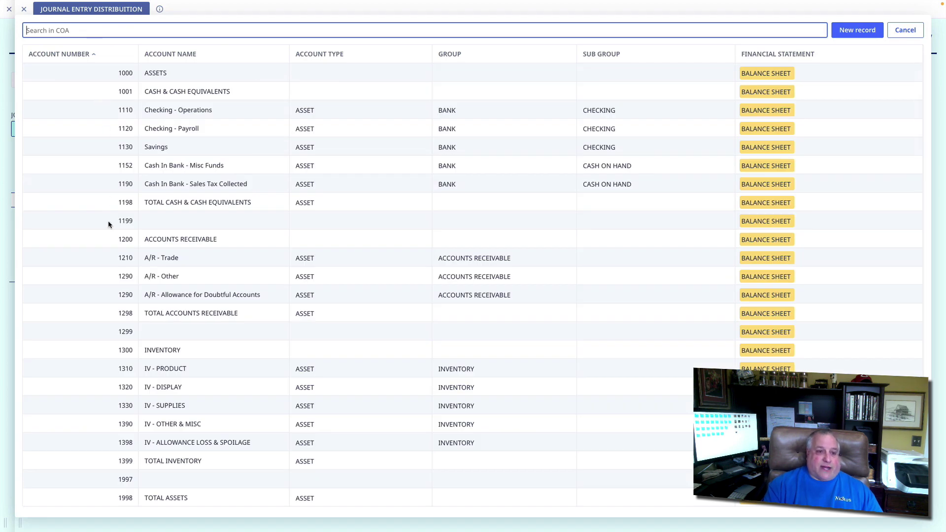
left_click(112, 261)
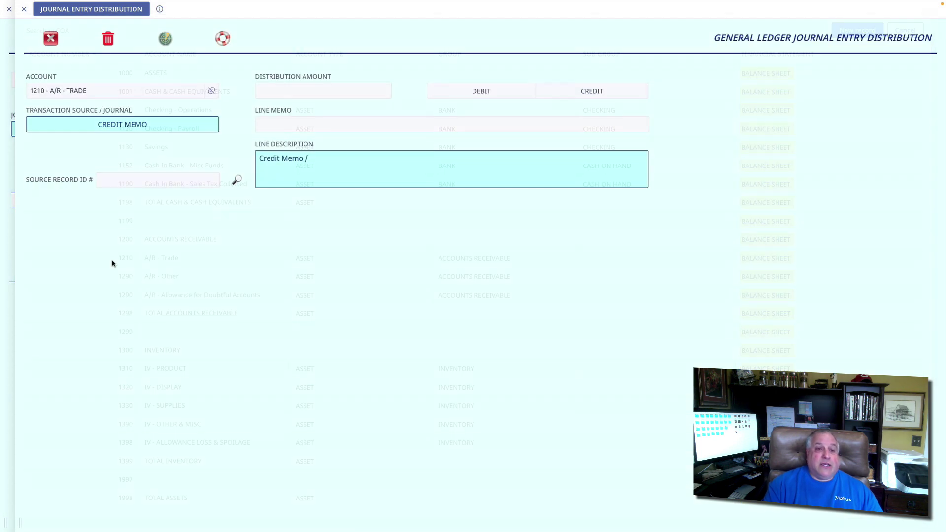
left_click(333, 89)
type("50")
key("Tab")
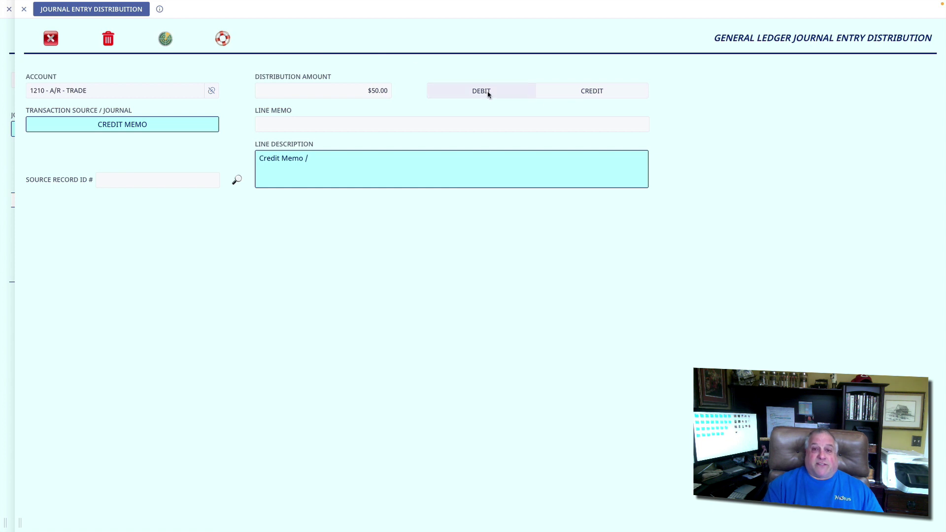
left_click(564, 97)
- Give the credit line the memo "Credit Memo for Customer Sale" and return to the journal entry
left_click(434, 126)
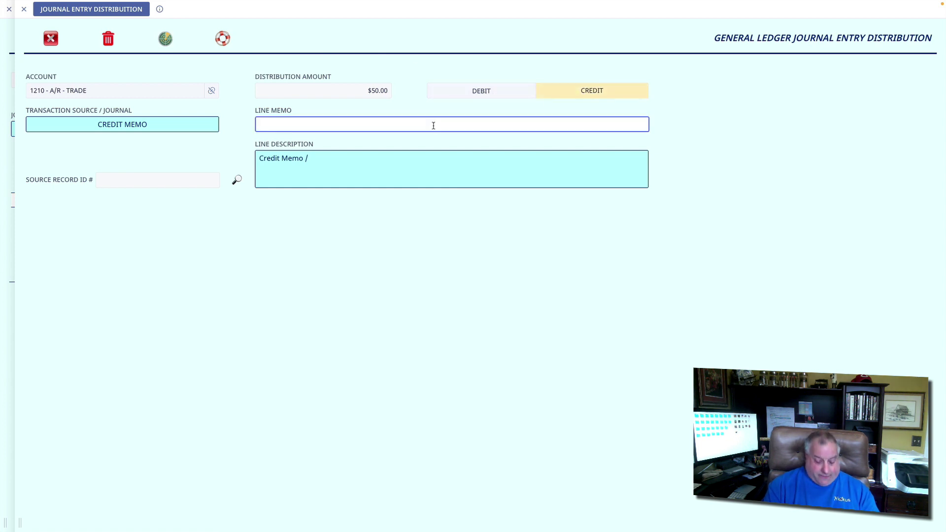
type("Credit Memo for Customer Sale")
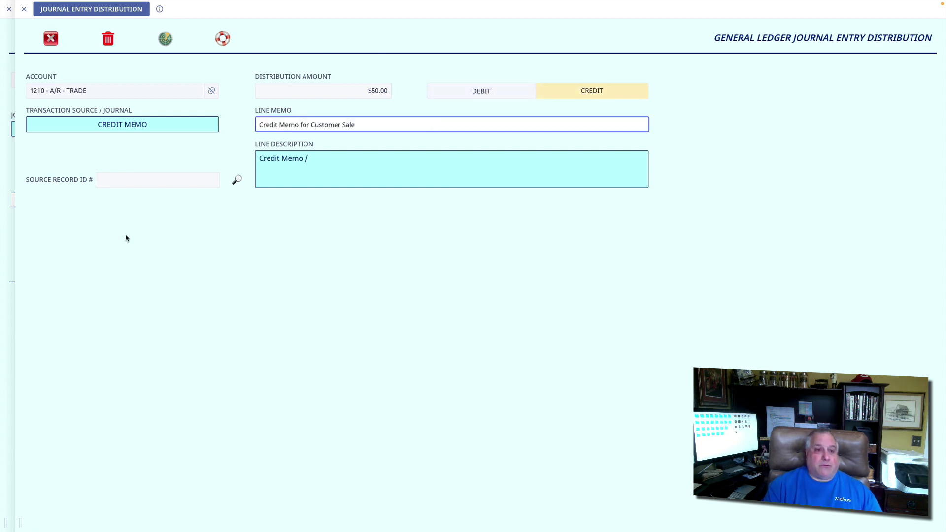
left_click(51, 38)
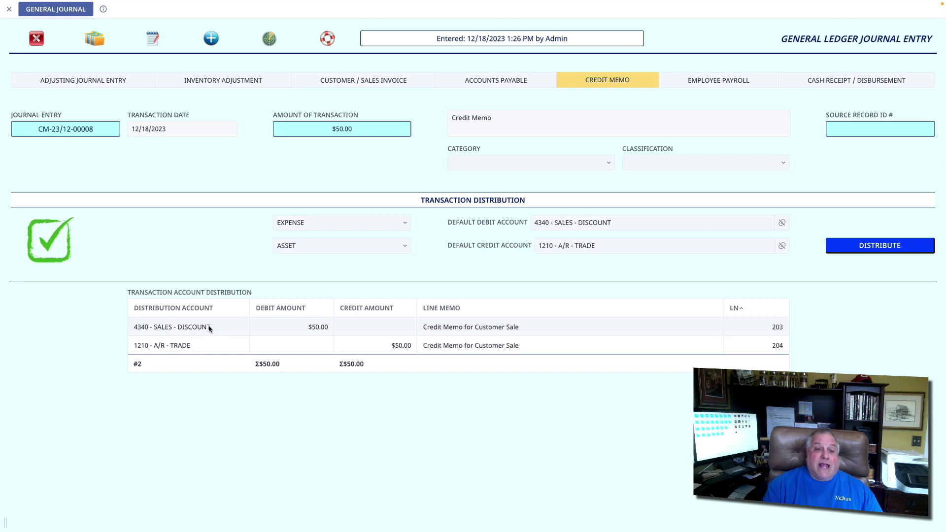
- Review the Sales - Discount account's profile, including its default balance and contra setting, from the debit line, and return to the journal entry
double_click(226, 324)
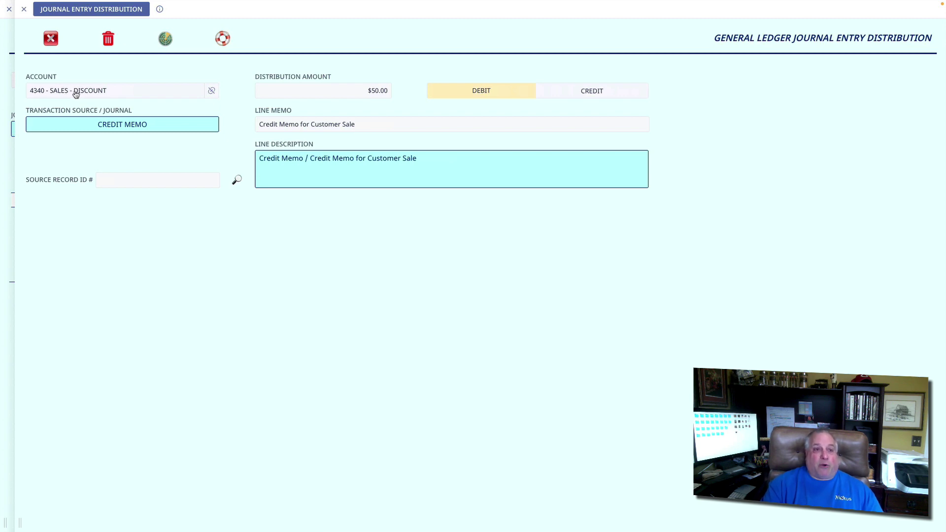
double_click(76, 91)
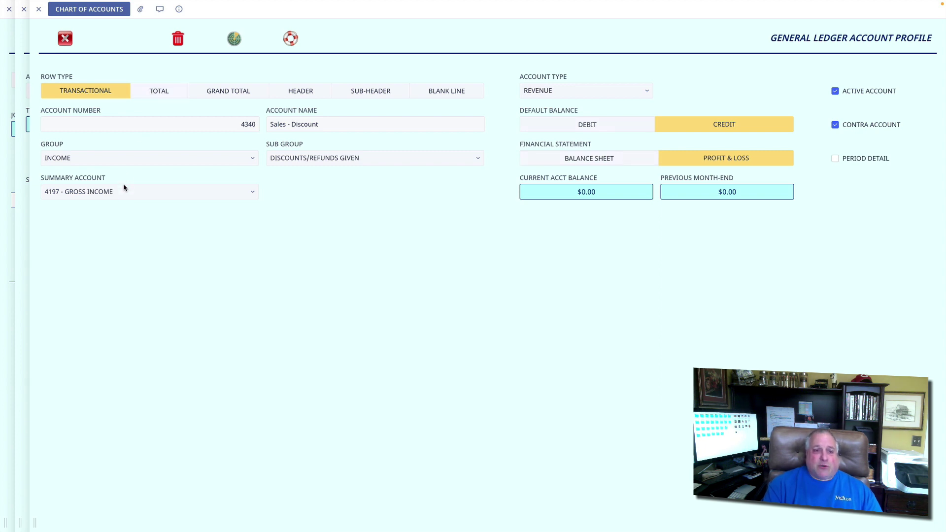
left_click(65, 39)
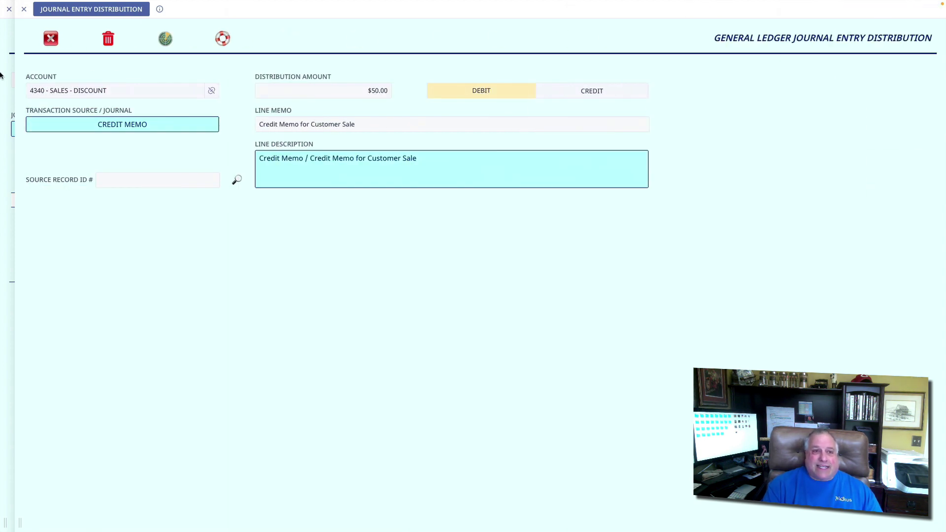
left_click(48, 39)
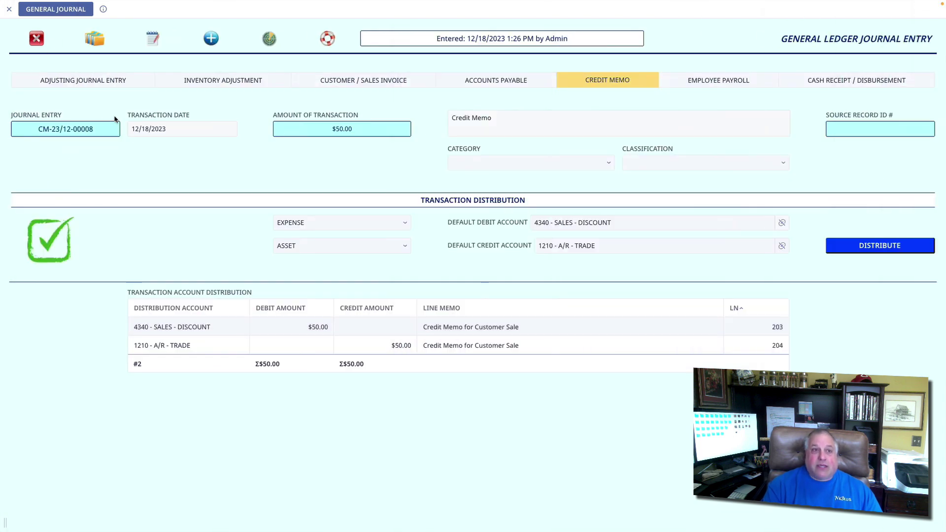
- Close the credit memo entry and list all transactions in the general journal
left_click(39, 38)
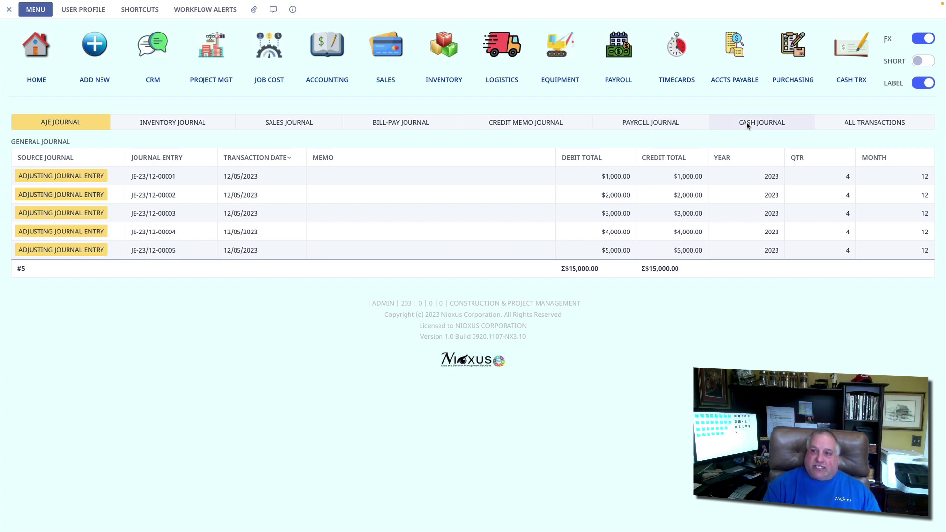
left_click(851, 124)
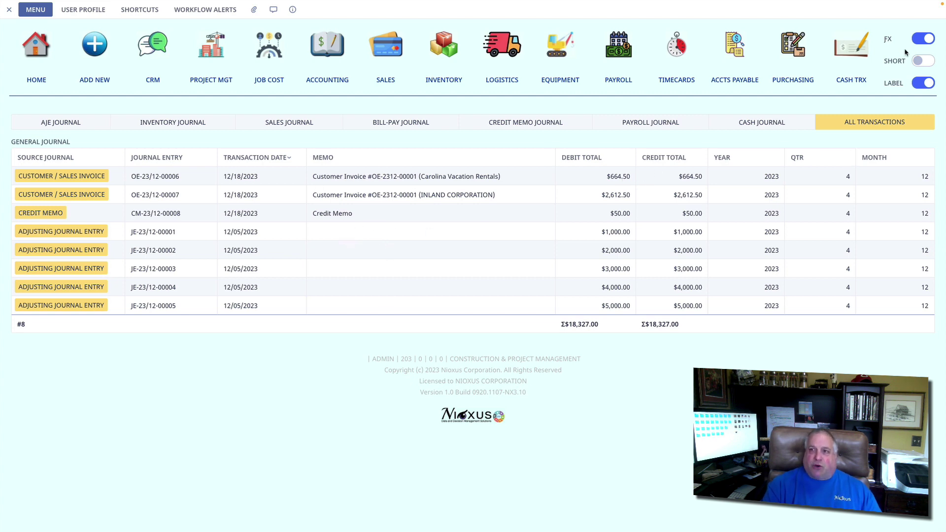
- Open the Chart of Accounts report from the accounting Company & Financial reports and review the asset and liability account balances
left_click(917, 42)
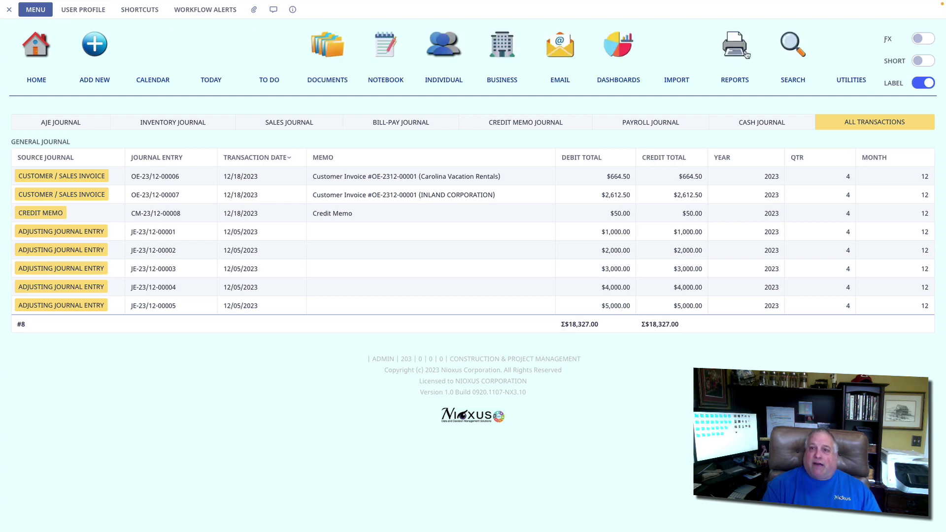
left_click(733, 46)
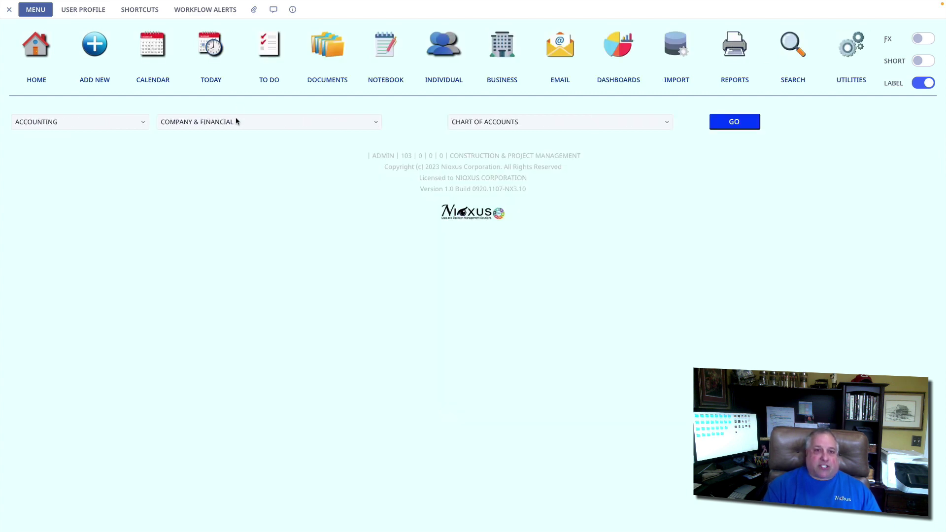
left_click(491, 120)
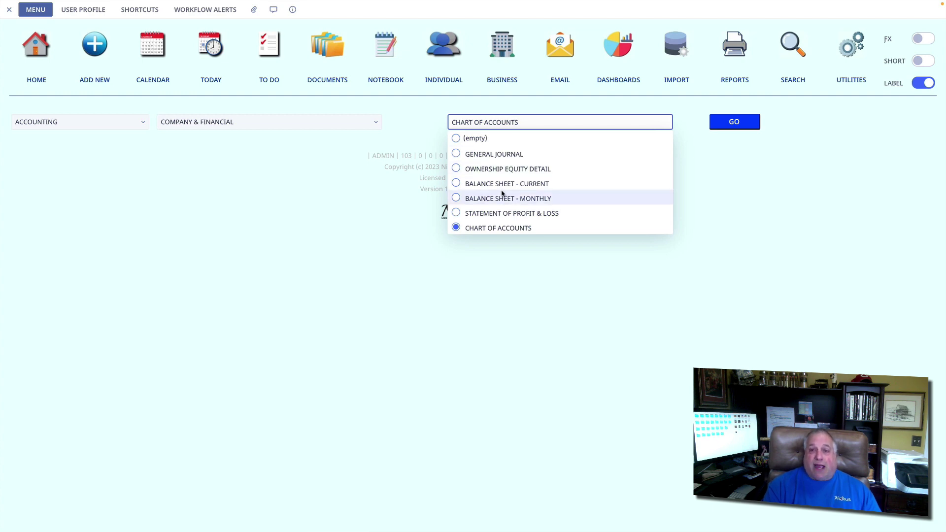
left_click(502, 215)
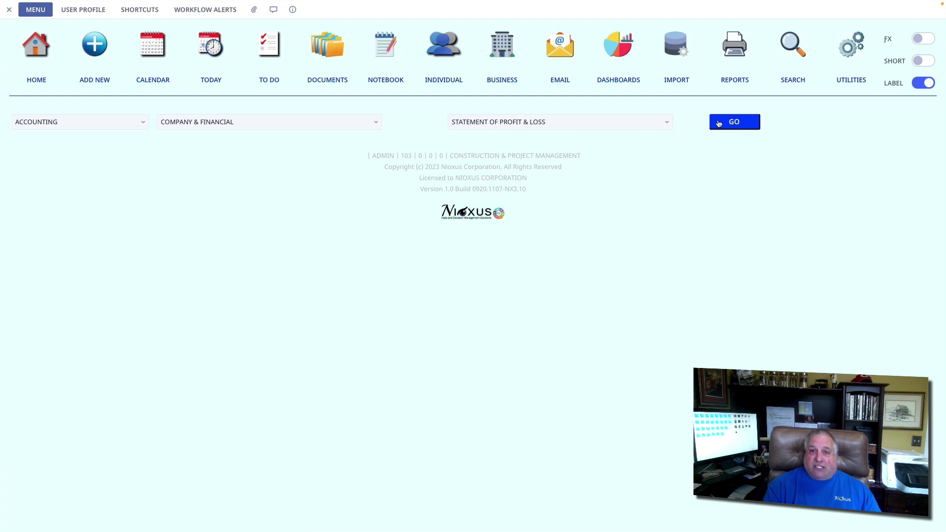
left_click(492, 125)
left_click(509, 230)
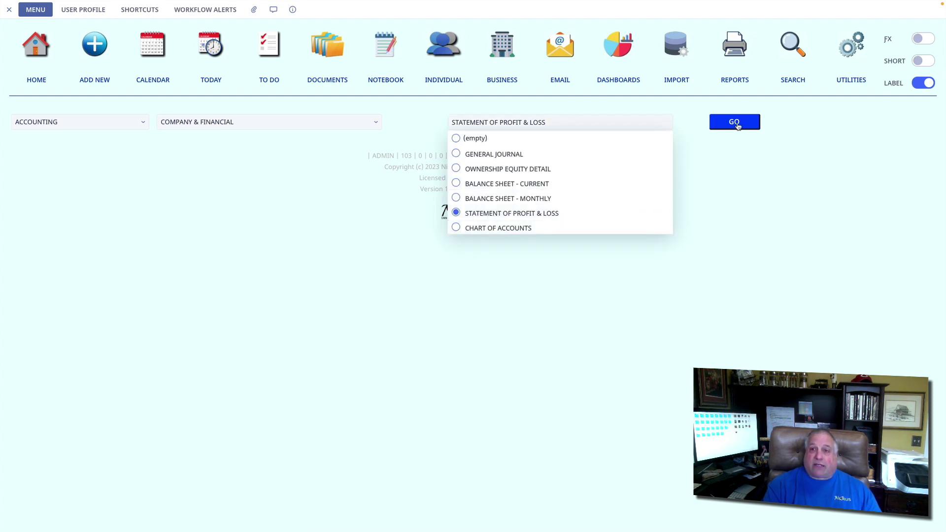
left_click(734, 122)
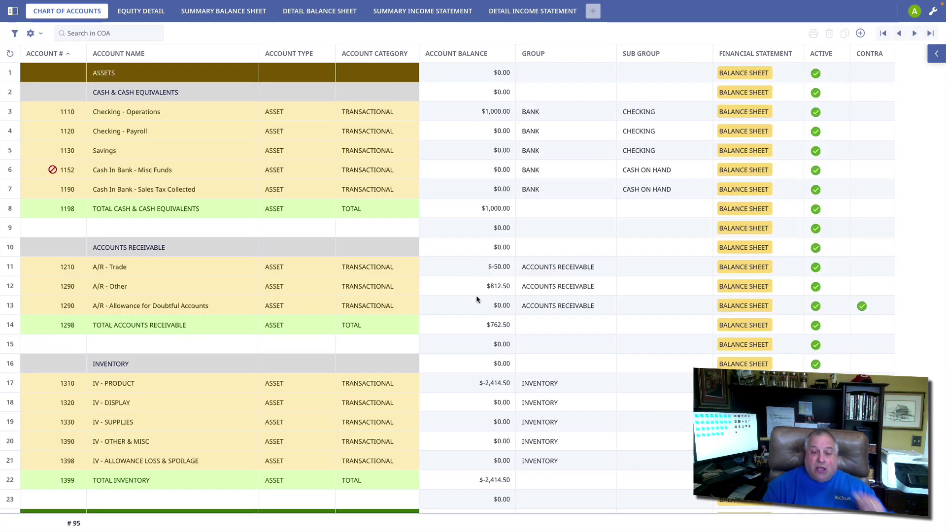
scroll(477, 296, "down", 2)
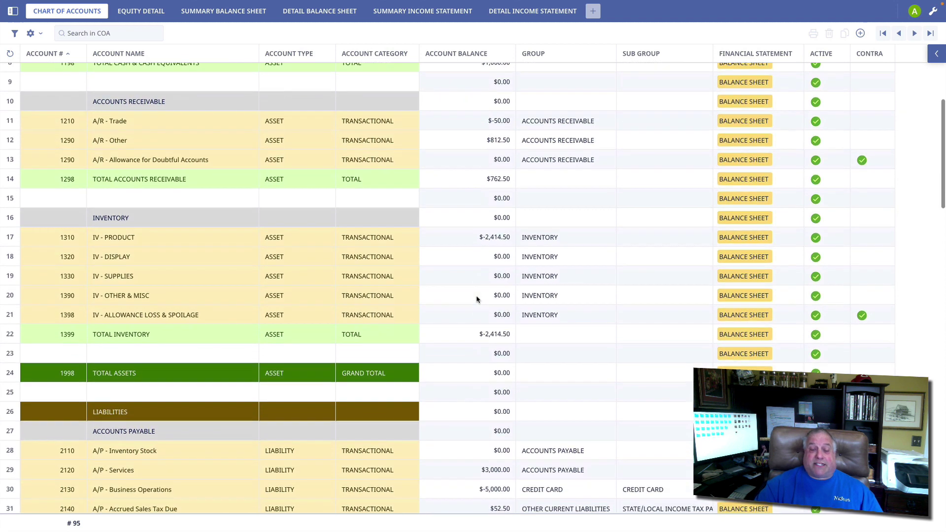
scroll(476, 299, "up", 3)
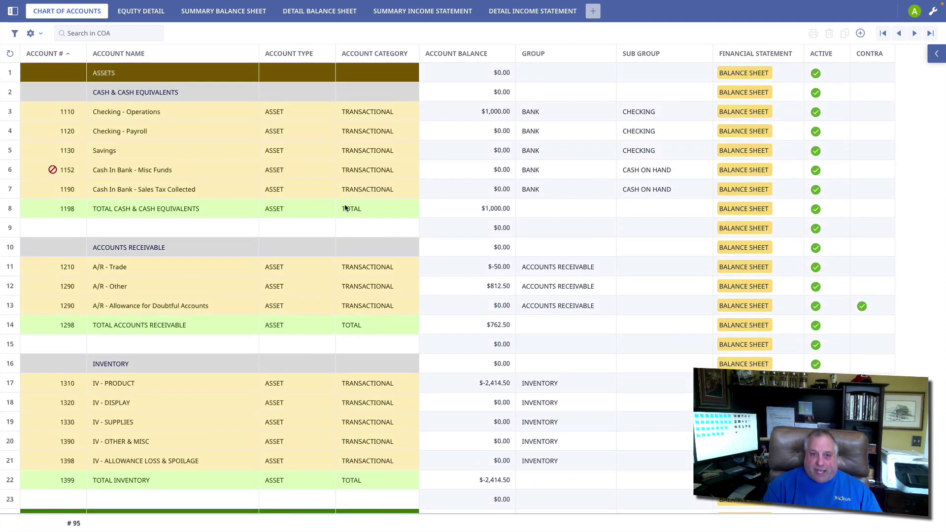
scroll(346, 208, "down", 3)
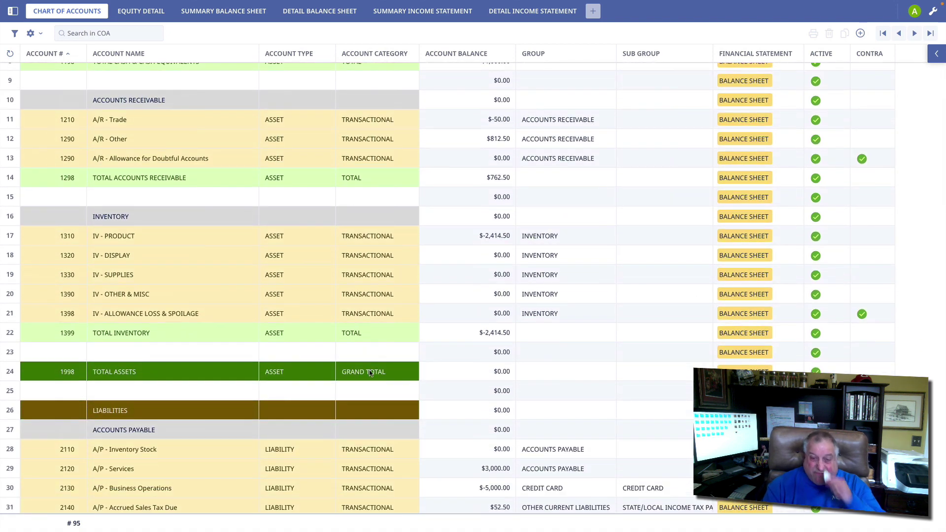
- Return from the chart of accounts to the ERP control panel and display all general journal transactions in the Accounting module
scroll(239, 242, "up", 3)
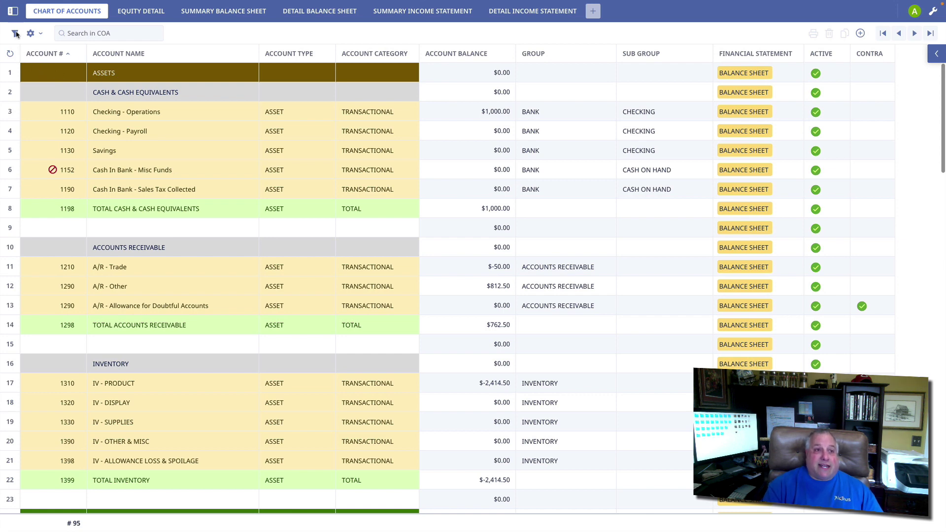
left_click(13, 11)
left_click(30, 100)
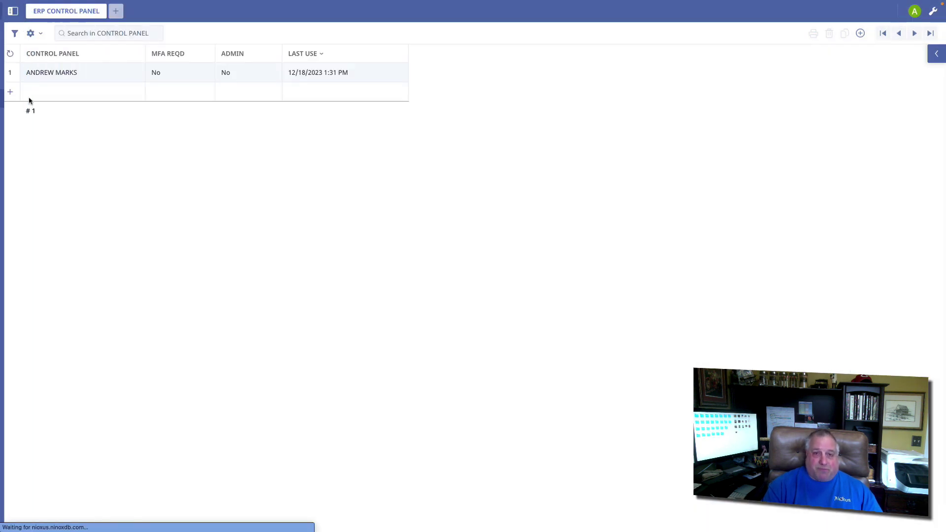
left_click(64, 72)
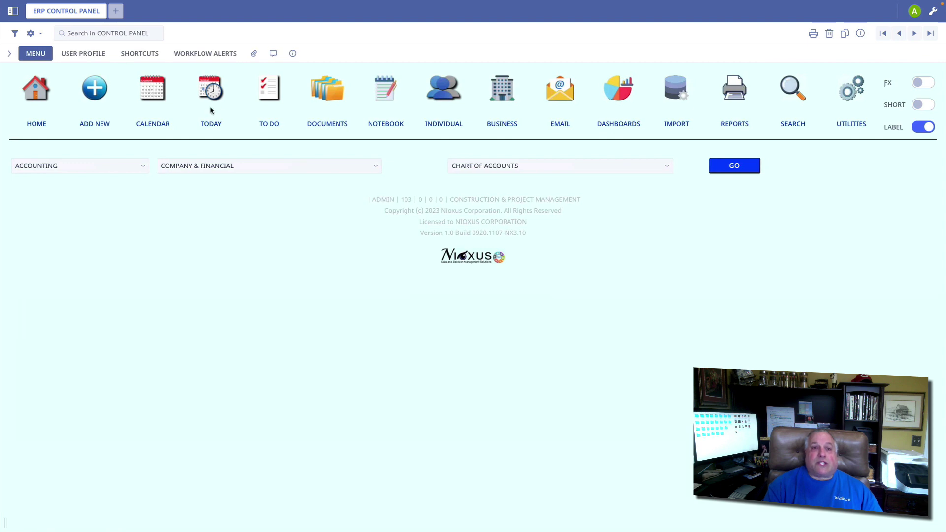
left_click(922, 82)
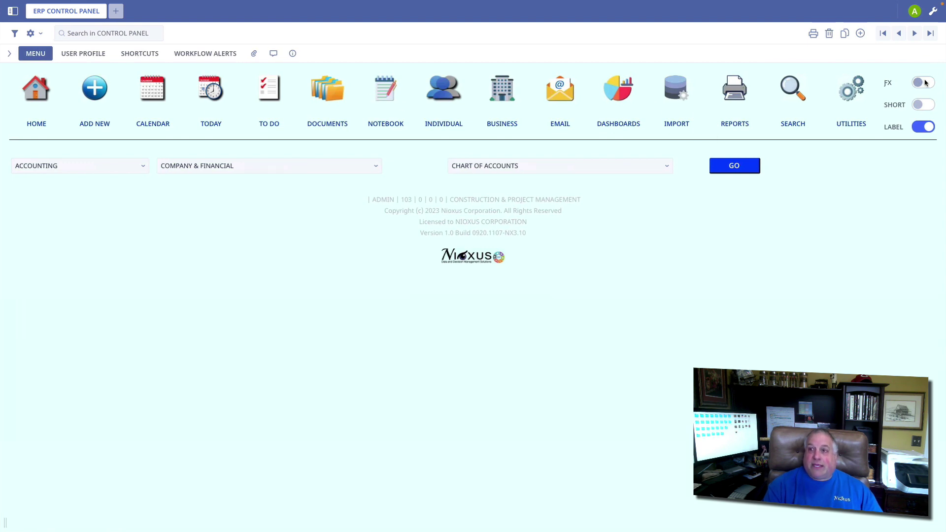
left_click(324, 92)
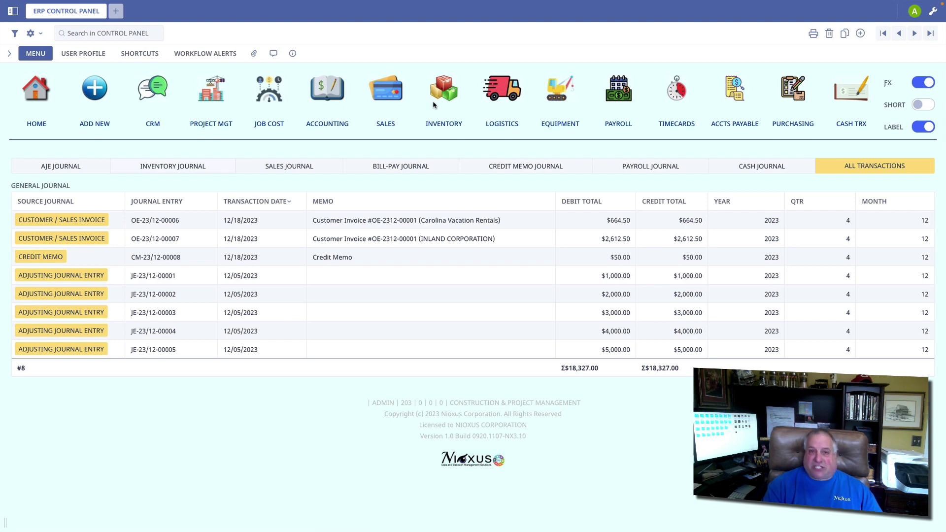
- Look through the Sales, Inventory and Payroll modules, dismissing the option prompts without choosing an option
left_click(386, 98)
left_click(553, 118)
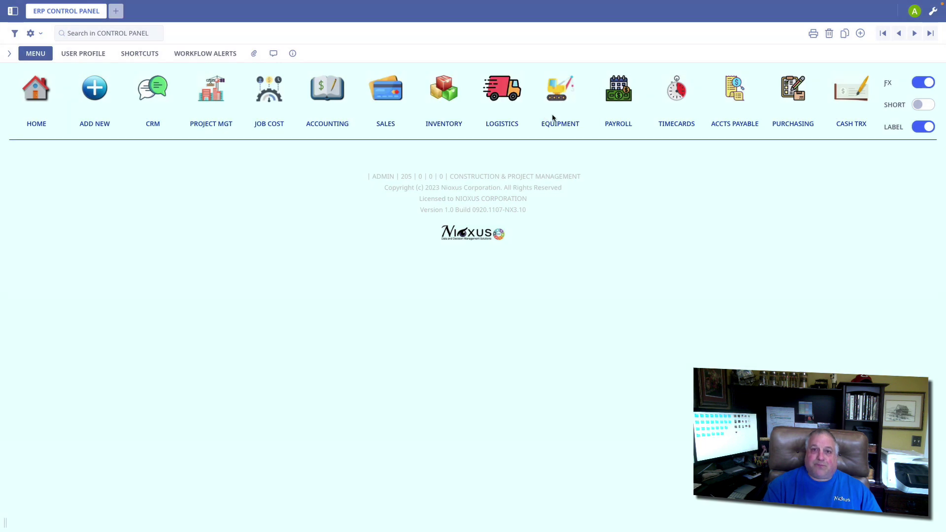
left_click(450, 98)
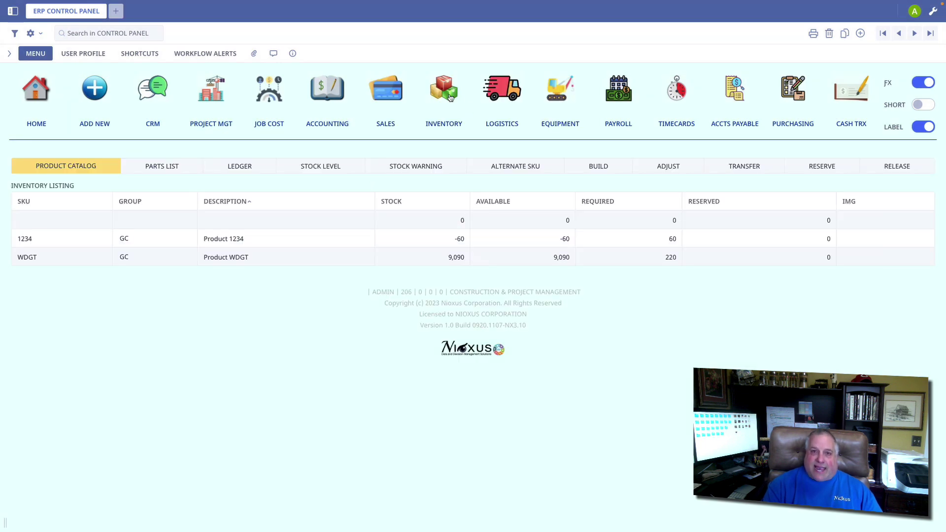
left_click(616, 99)
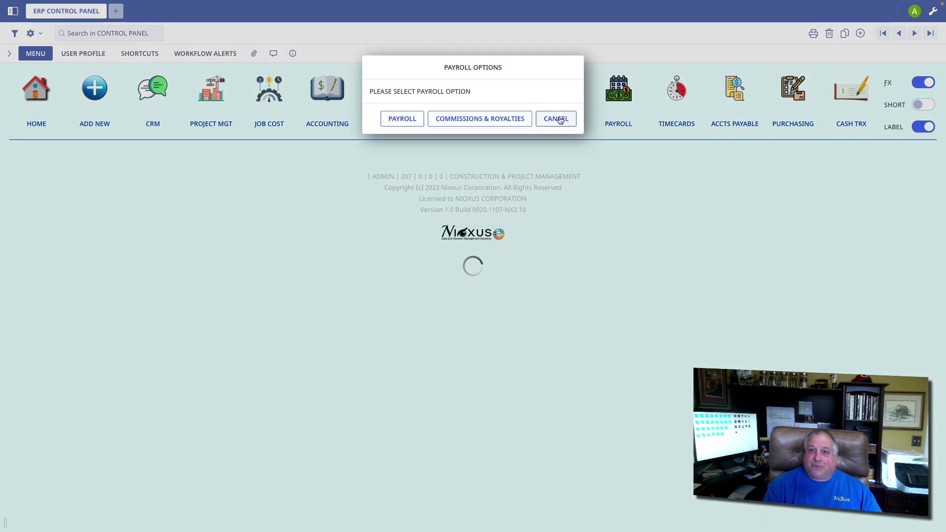
left_click(560, 121)
left_click(561, 106)
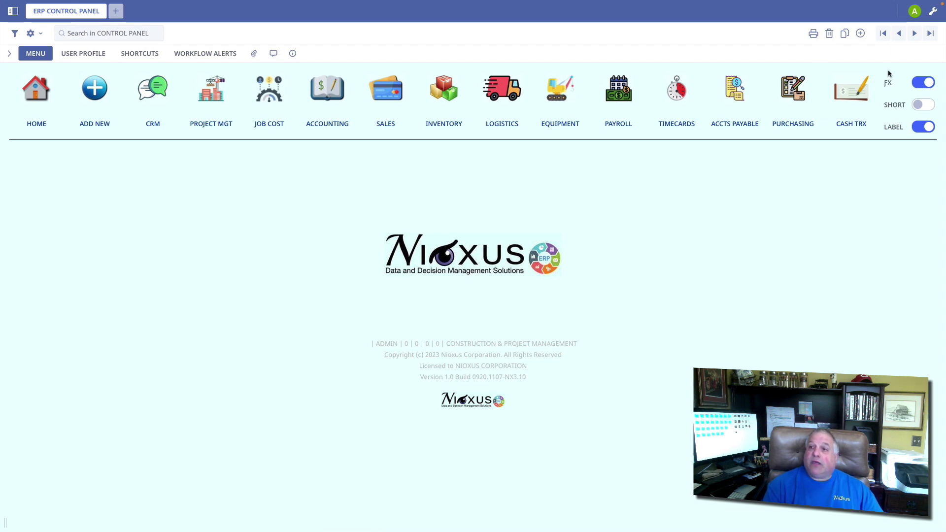
- Open the Period Close utility and set the period to December 2023
left_click(917, 83)
left_click(916, 83)
left_click(853, 96)
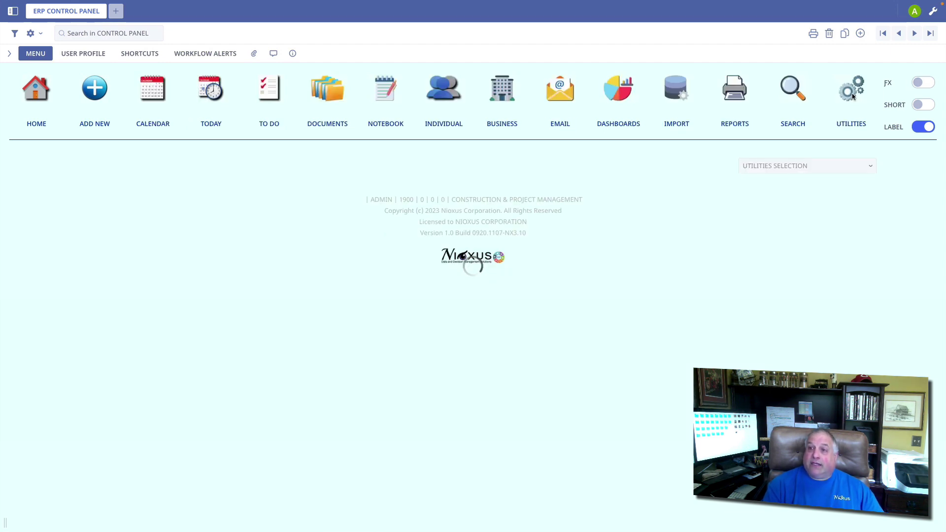
left_click(822, 166)
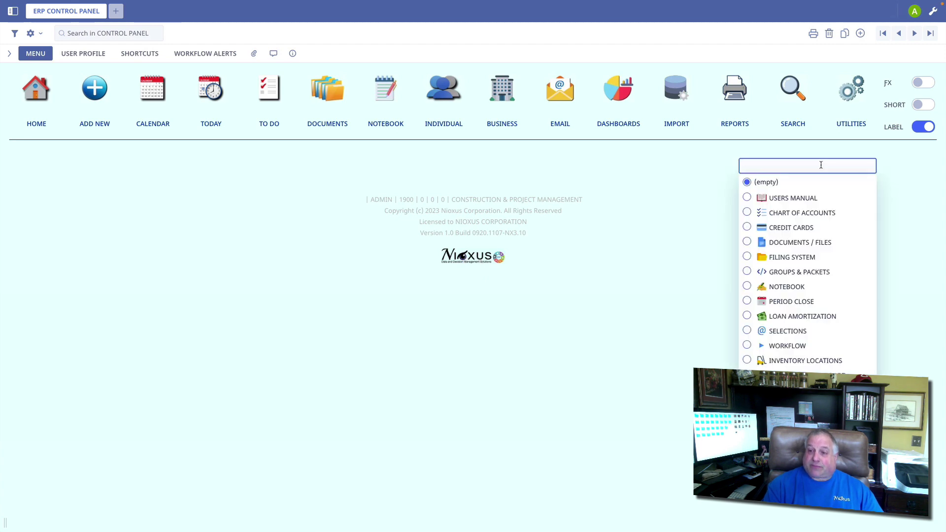
left_click(807, 302)
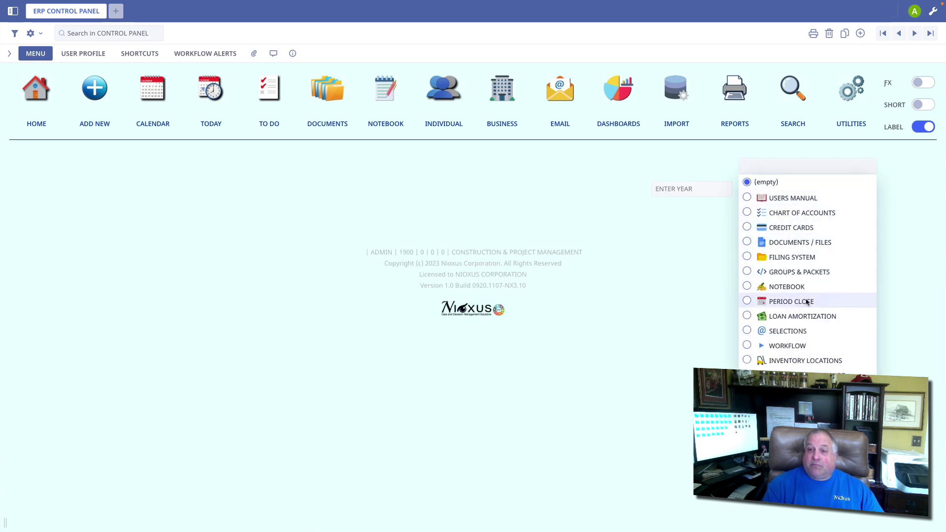
left_click(683, 188)
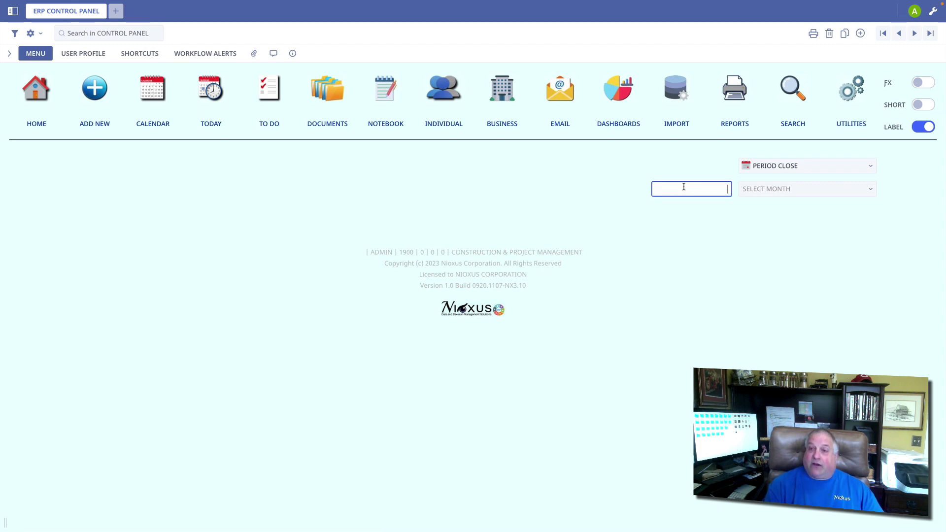
type("2023")
left_click(755, 189)
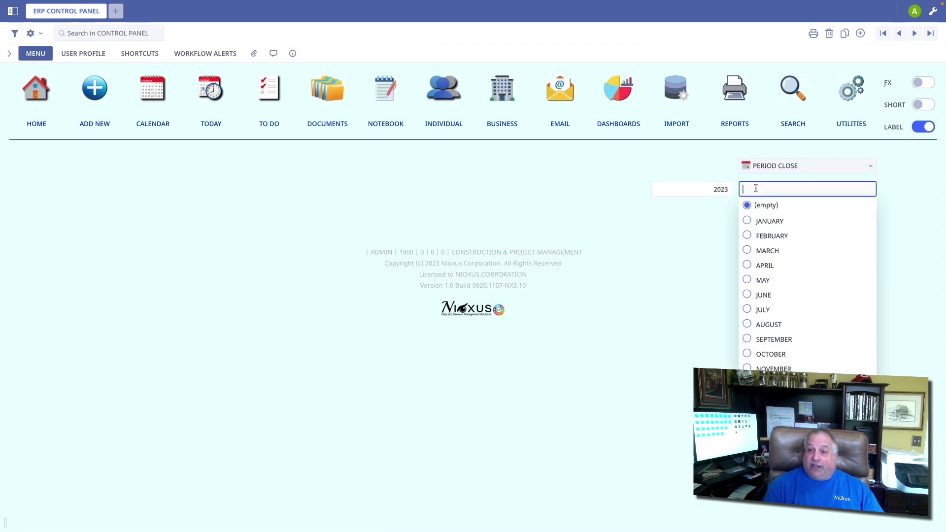
left_click(769, 367)
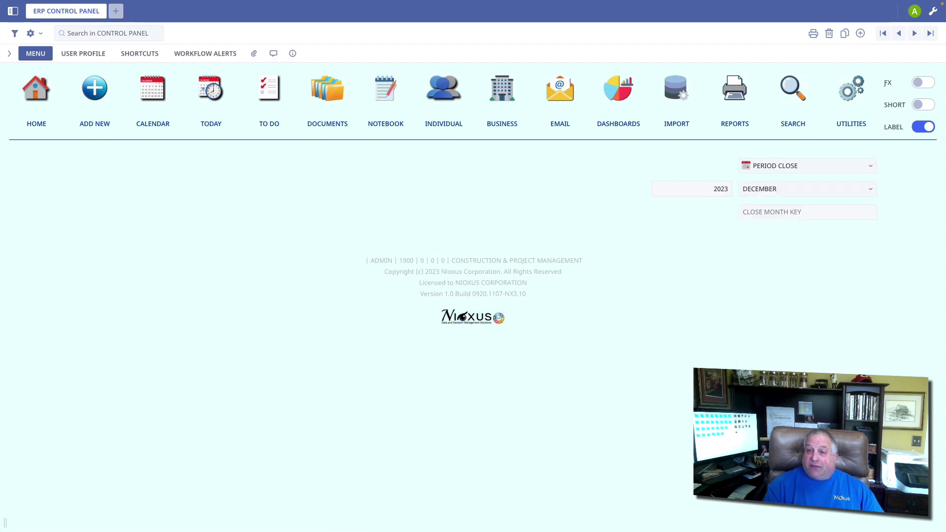
- Enter CLOSE MONTH as the close month key and start the December 2023 close, cancelling it at the confirmation prompt
left_click(781, 212)
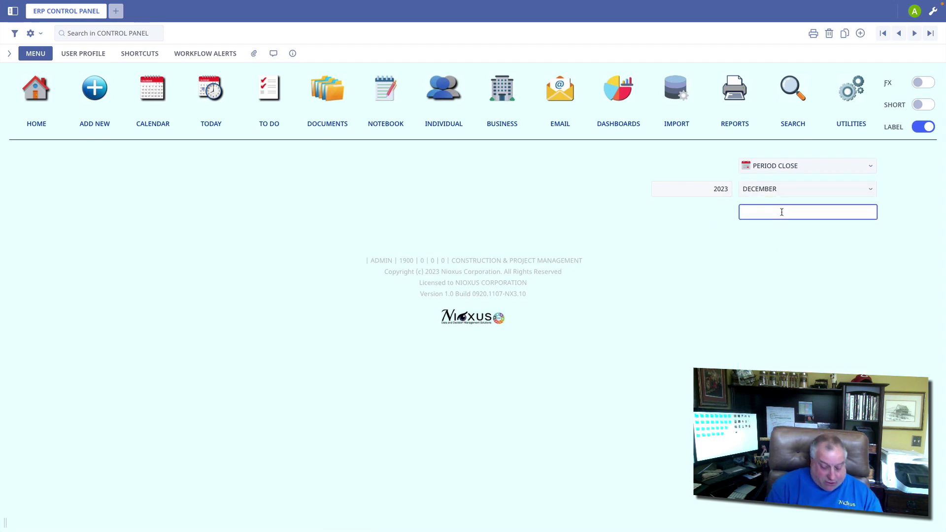
type("CLOSE MONT")
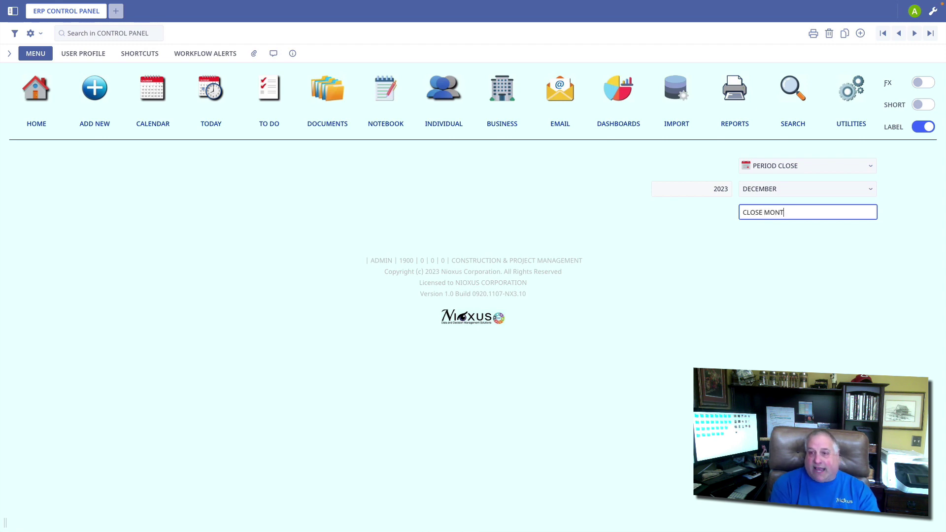
type("H")
key("Tab")
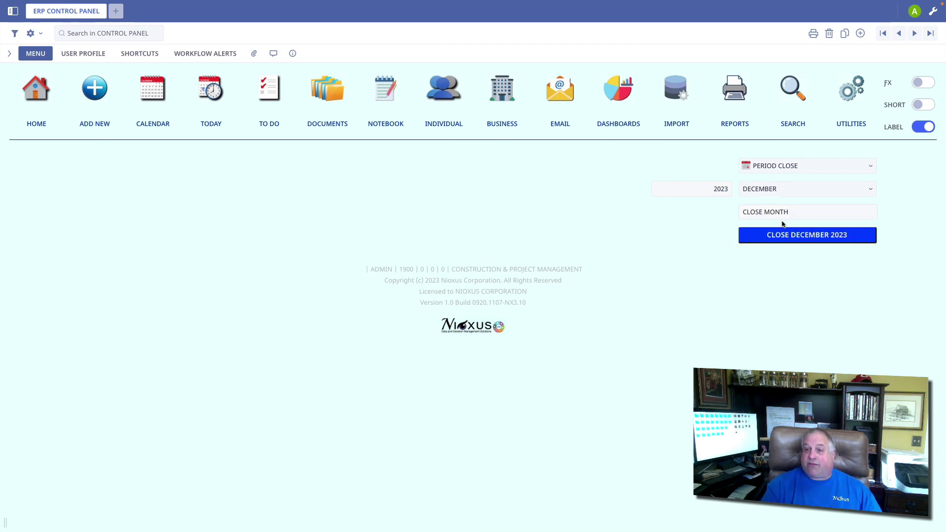
left_click(774, 235)
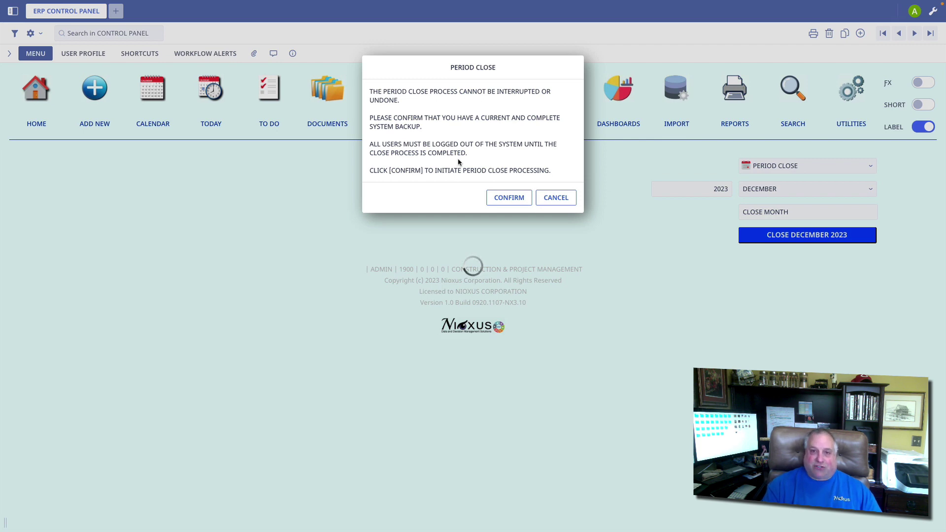
left_click(560, 199)
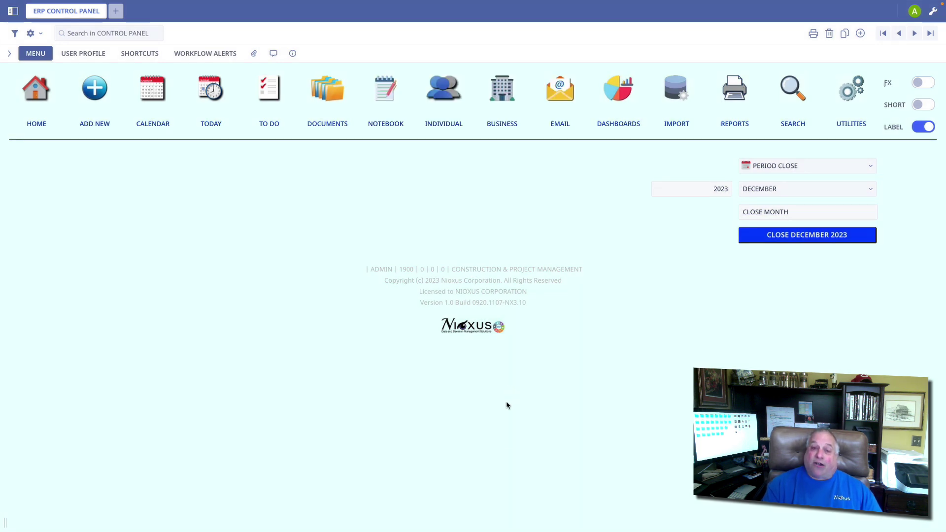